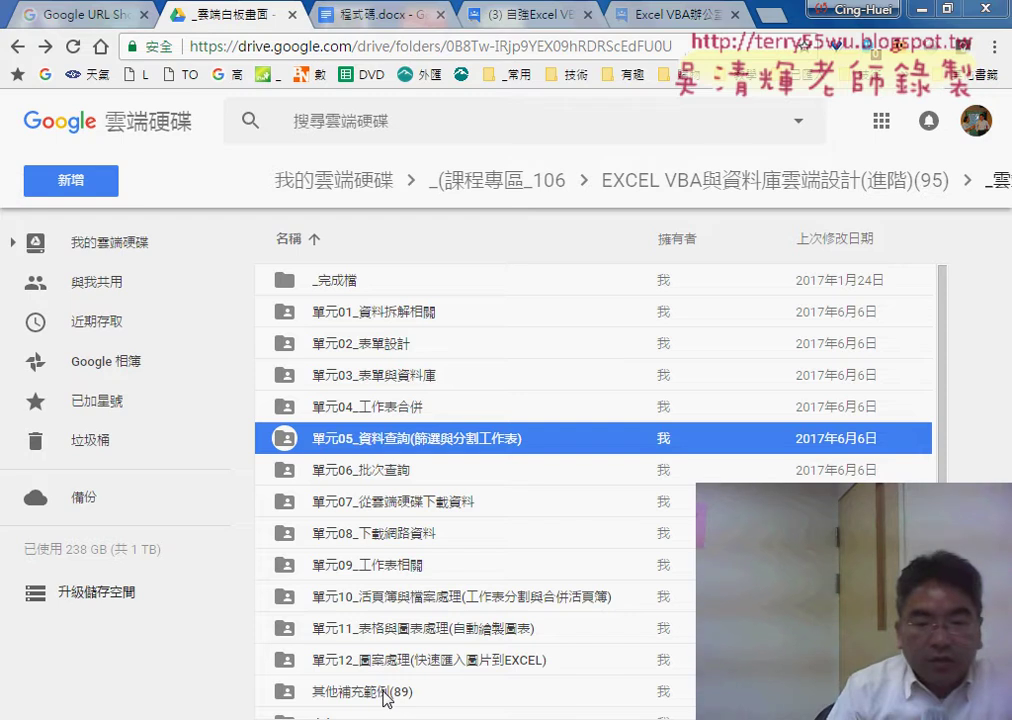
# - Go into 其他補充範例(89), then 01_入門, and select the 範例_買超與賣超標示 folder
pyautogui.click(385, 692)
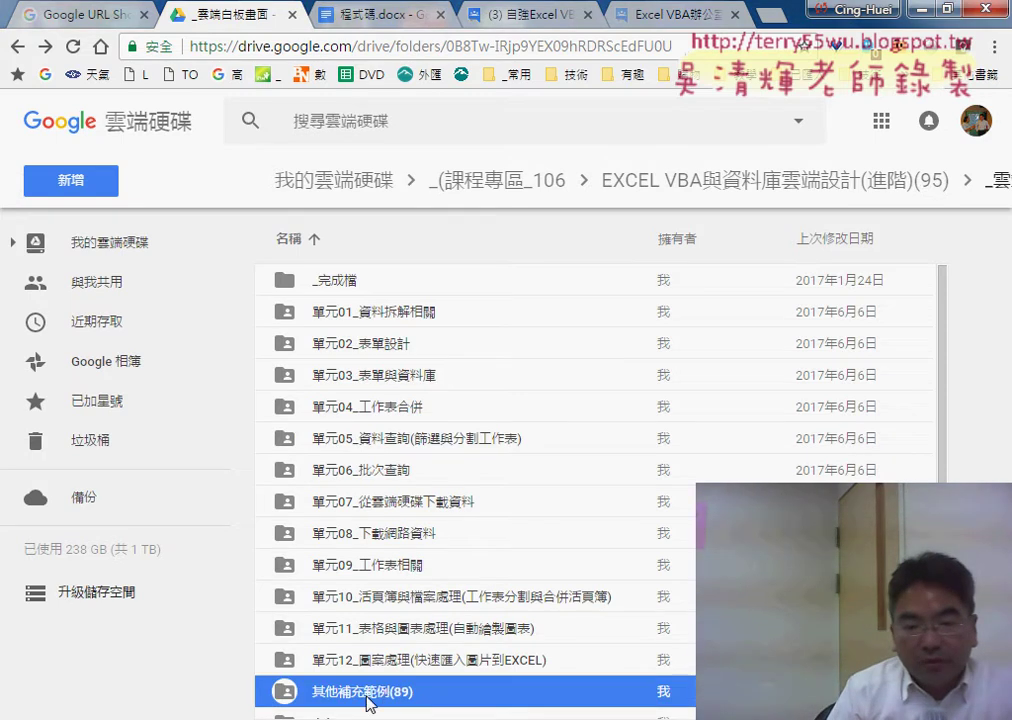
pyautogui.doubleClick(367, 697)
pyautogui.doubleClick(343, 279)
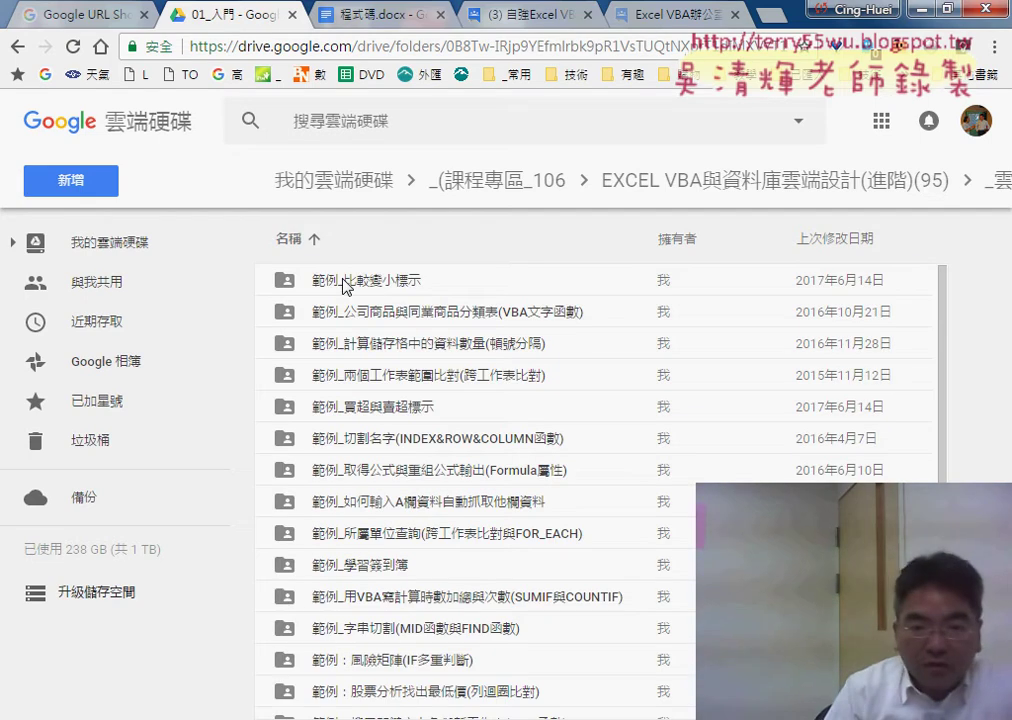
pyautogui.click(377, 412)
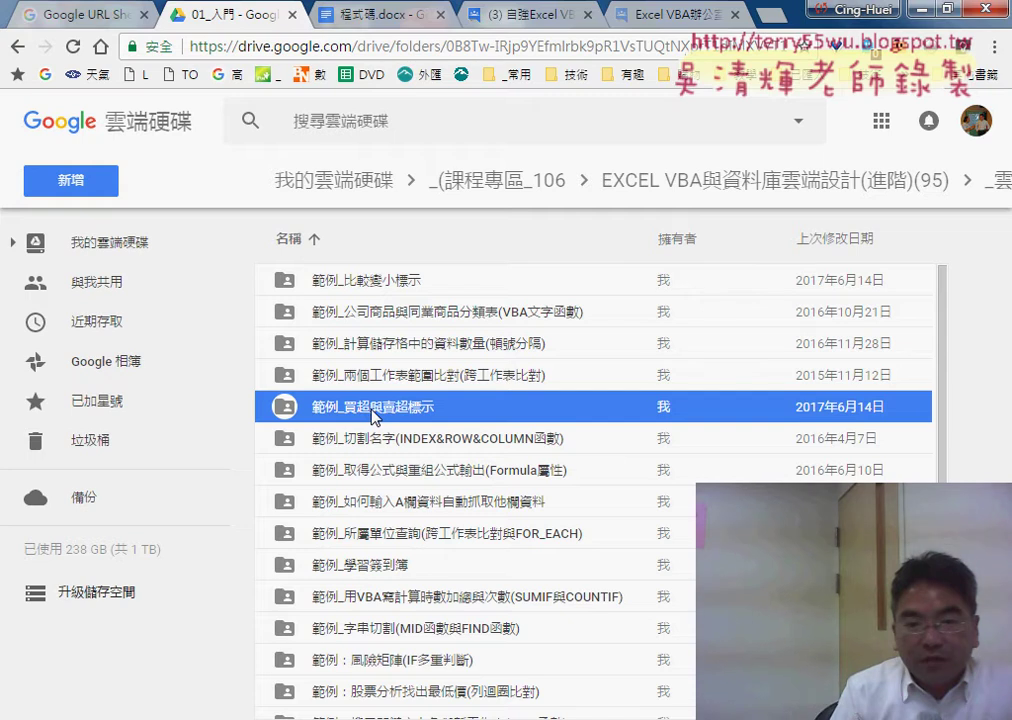
# - Preview 範例_買超與賣超標示.xlsx, save it to the desktop, and open the downloaded copy
pyautogui.doubleClick(415, 418)
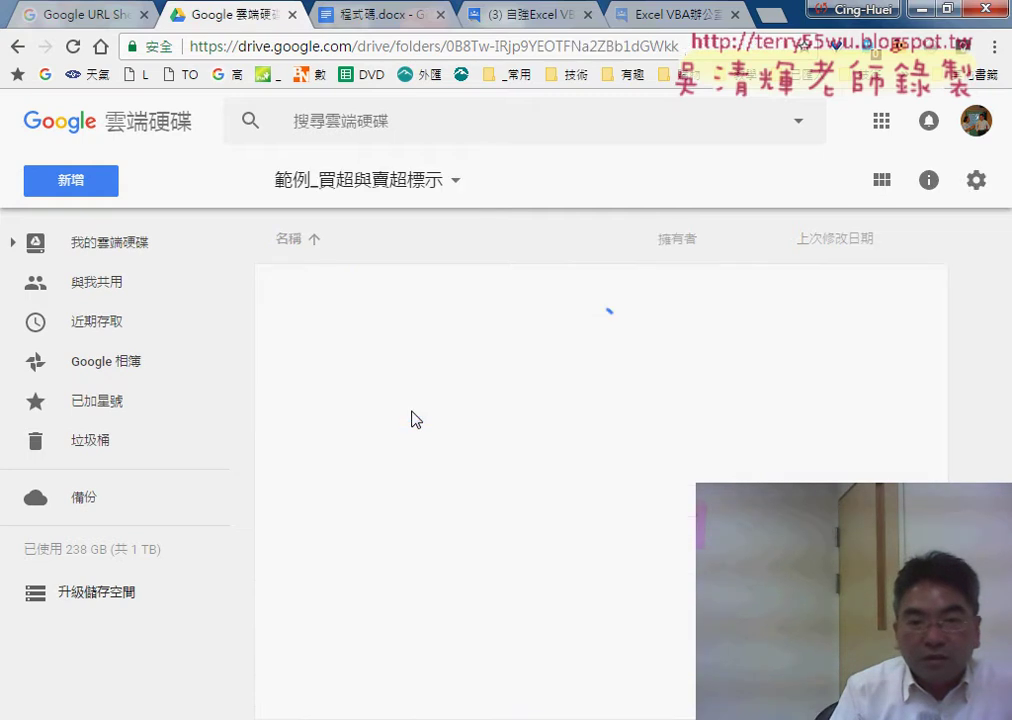
pyautogui.doubleClick(396, 352)
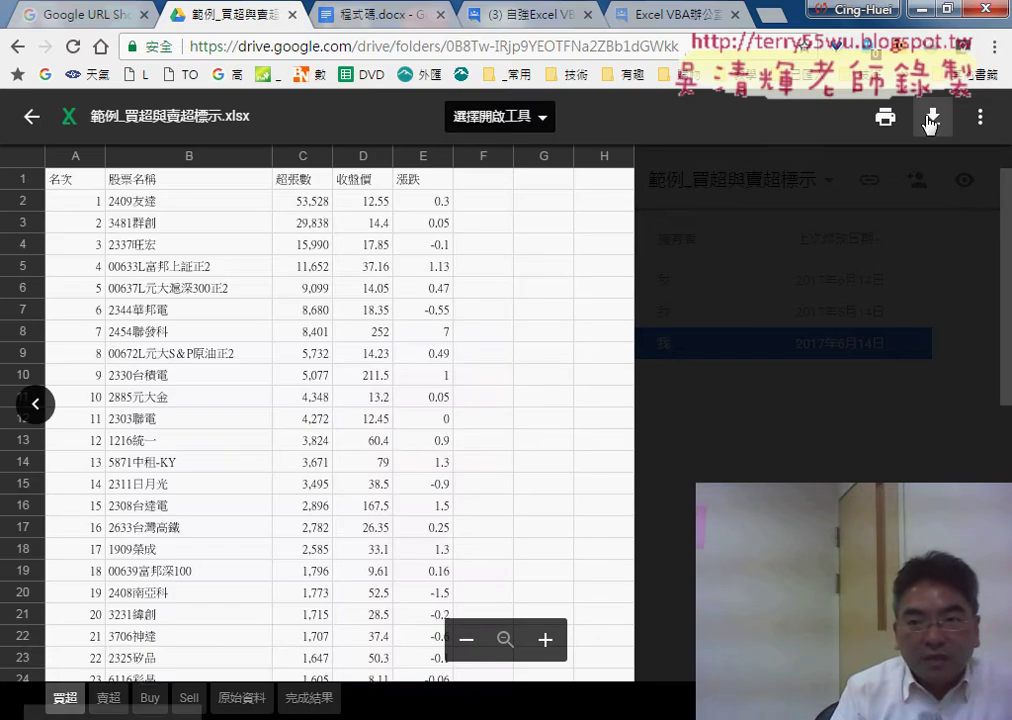
pyautogui.click(929, 118)
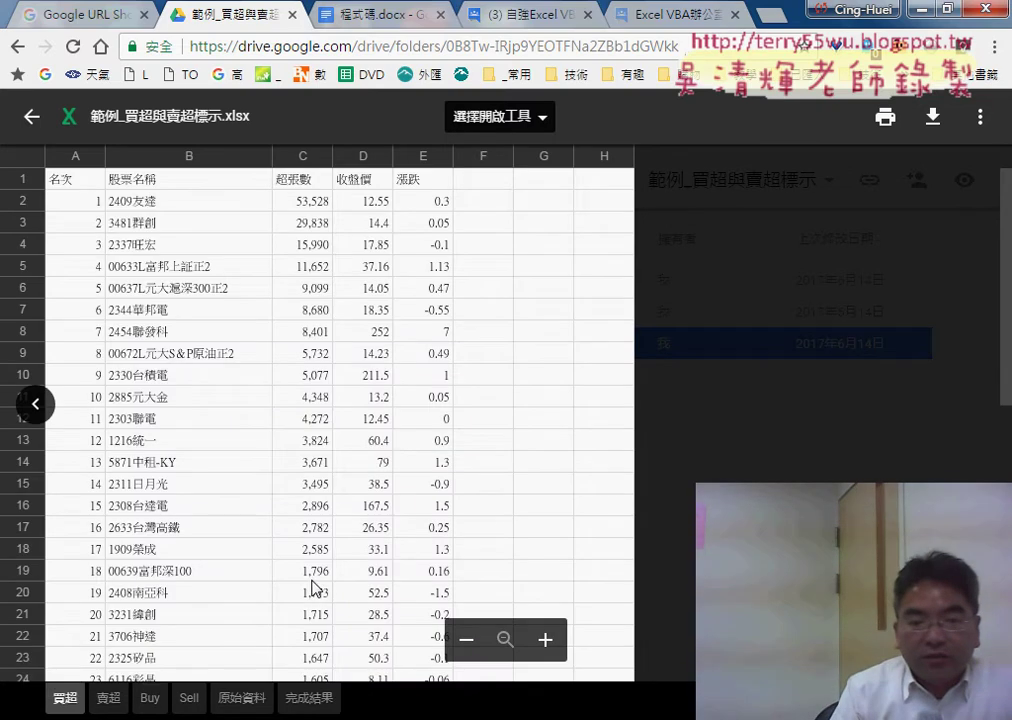
pyautogui.click(444, 441)
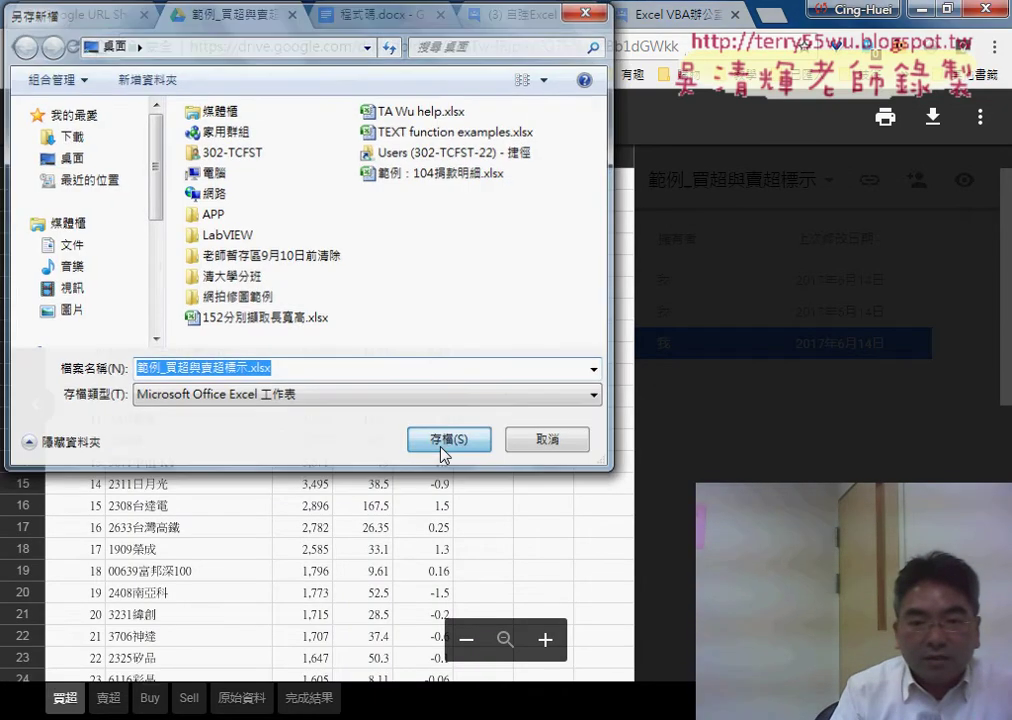
pyautogui.click(203, 697)
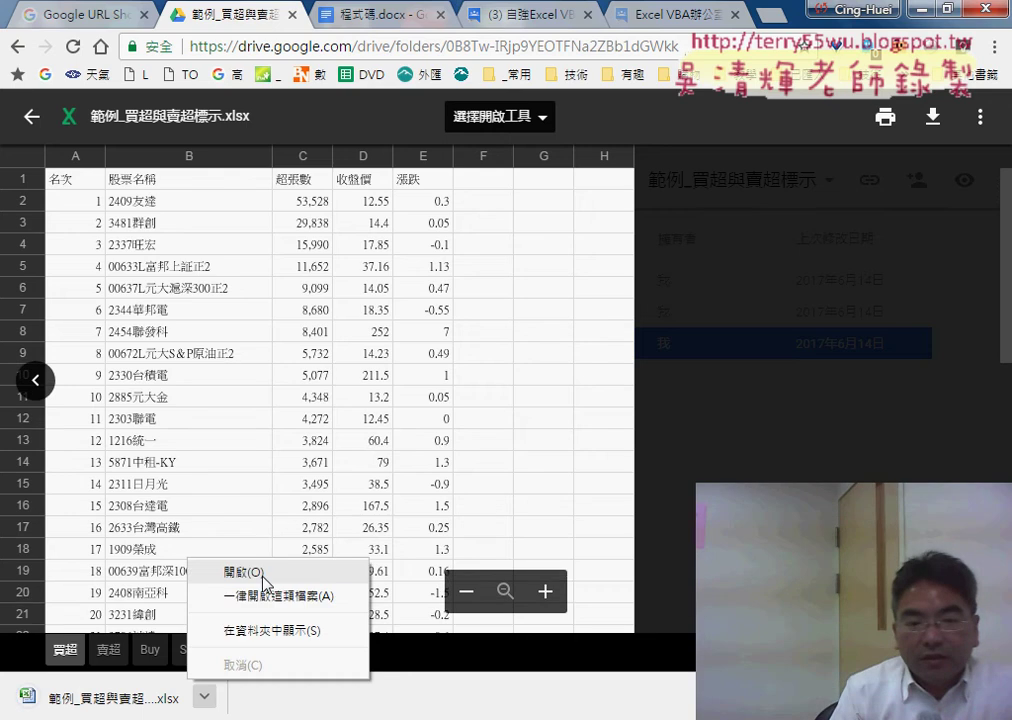
pyautogui.click(240, 572)
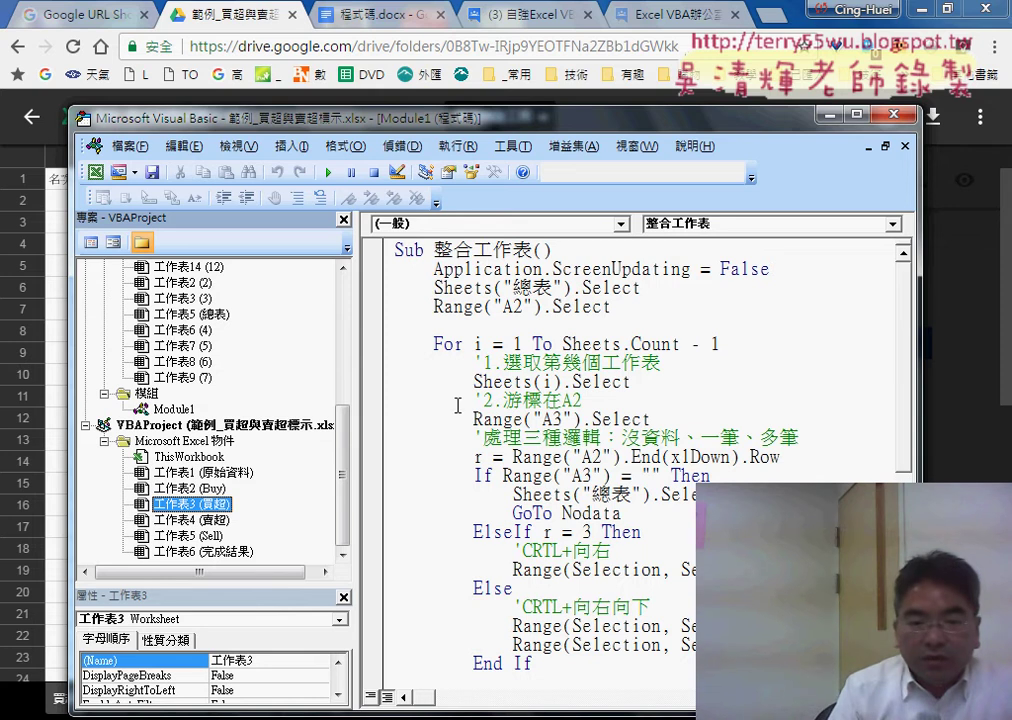
# - Browse the 問題04.xlsm project in the Project Explorer and open its Module1 code
pyautogui.moveTo(390, 718)
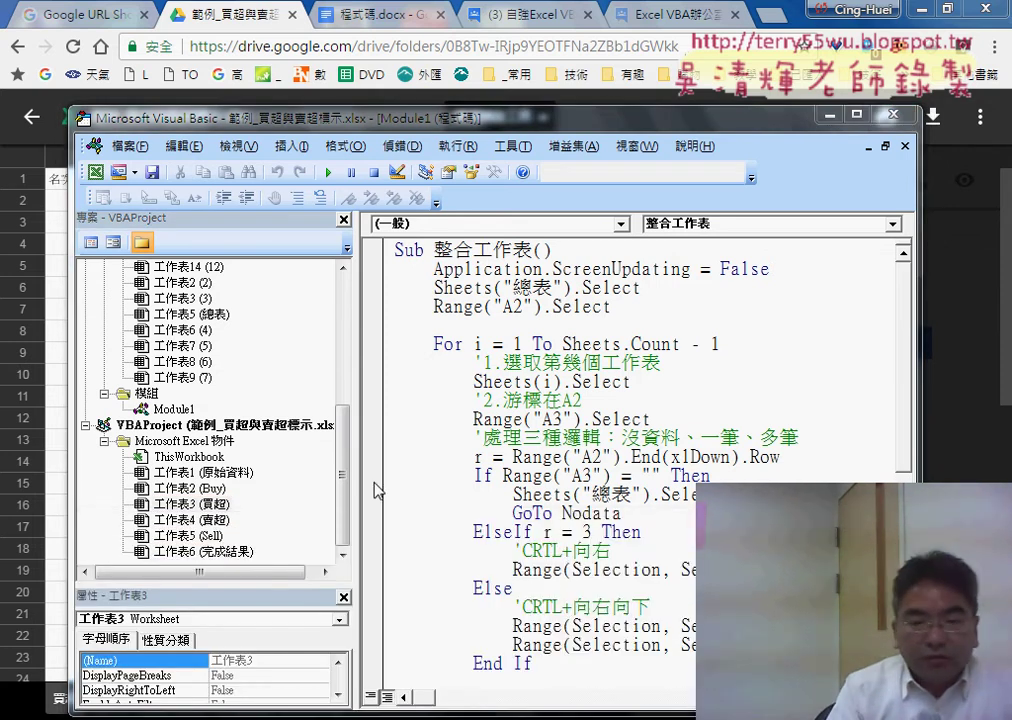
pyautogui.scroll(6, 283, 303)
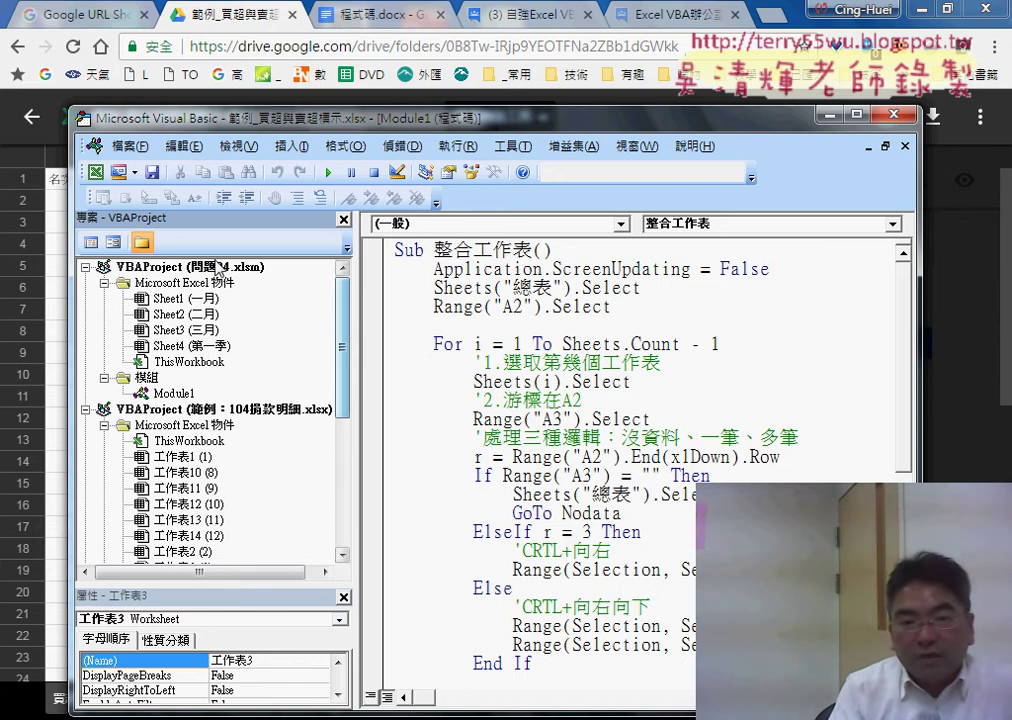
pyautogui.click(216, 268)
pyautogui.click(173, 393)
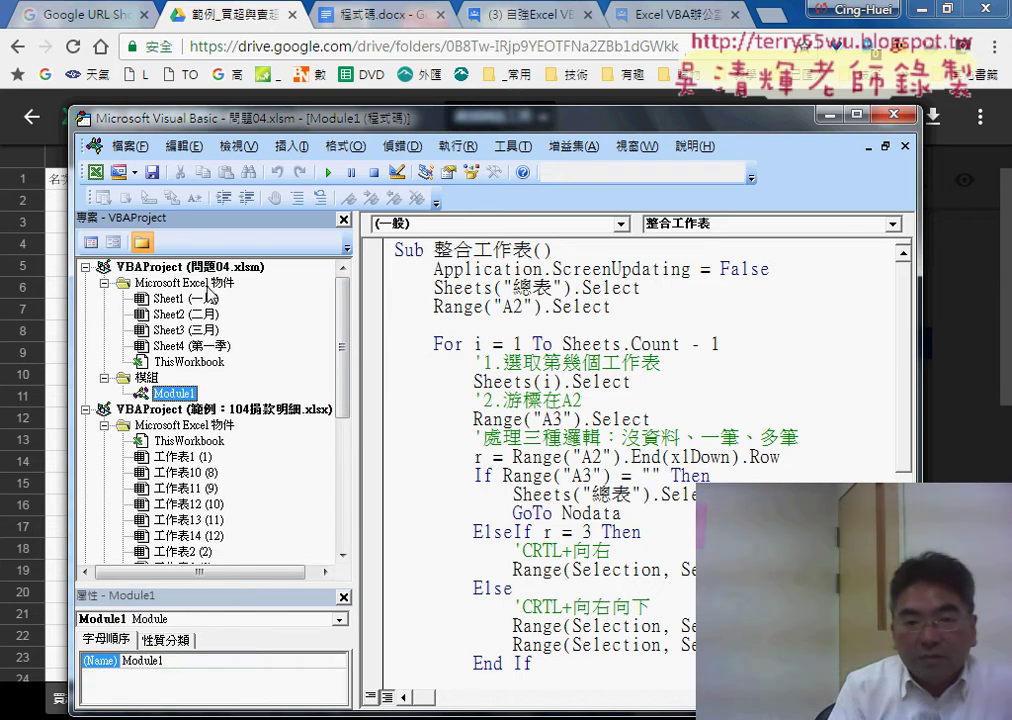
pyautogui.click(163, 268)
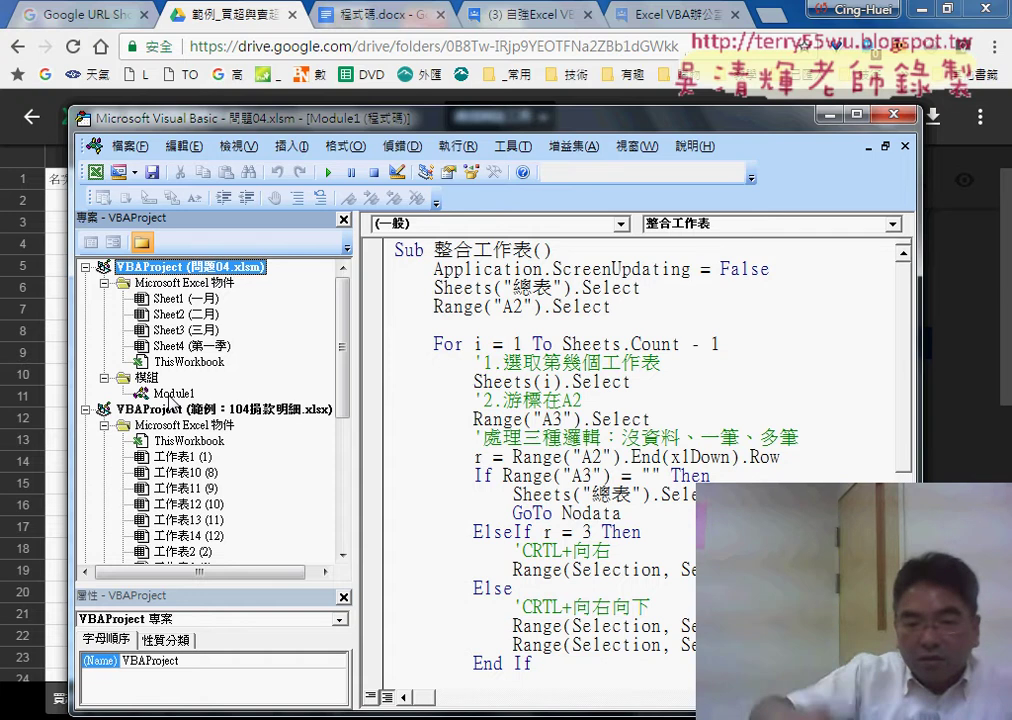
pyautogui.scroll(-2, 330, 432)
pyautogui.scroll(-3, 335, 440)
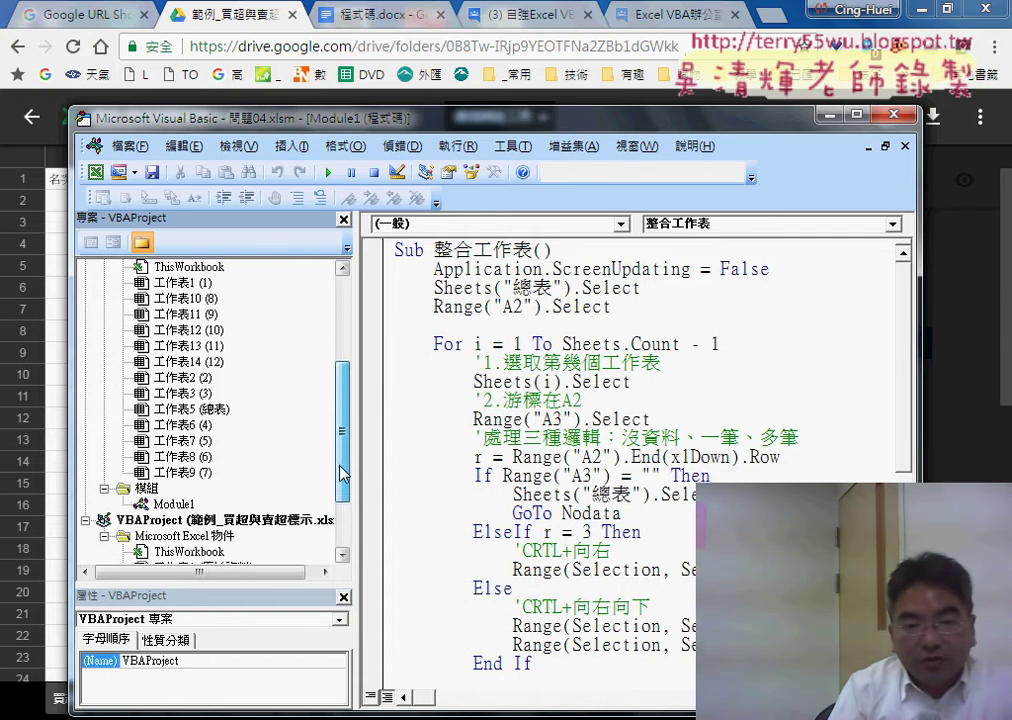
pyautogui.scroll(5, 343, 457)
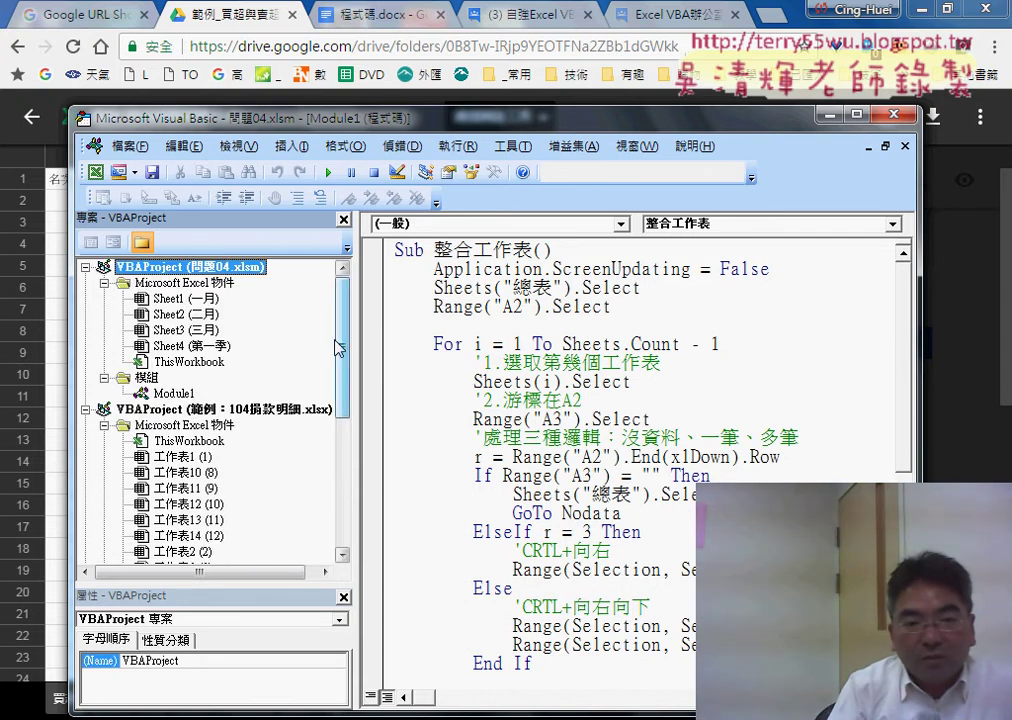
pyautogui.doubleClick(174, 394)
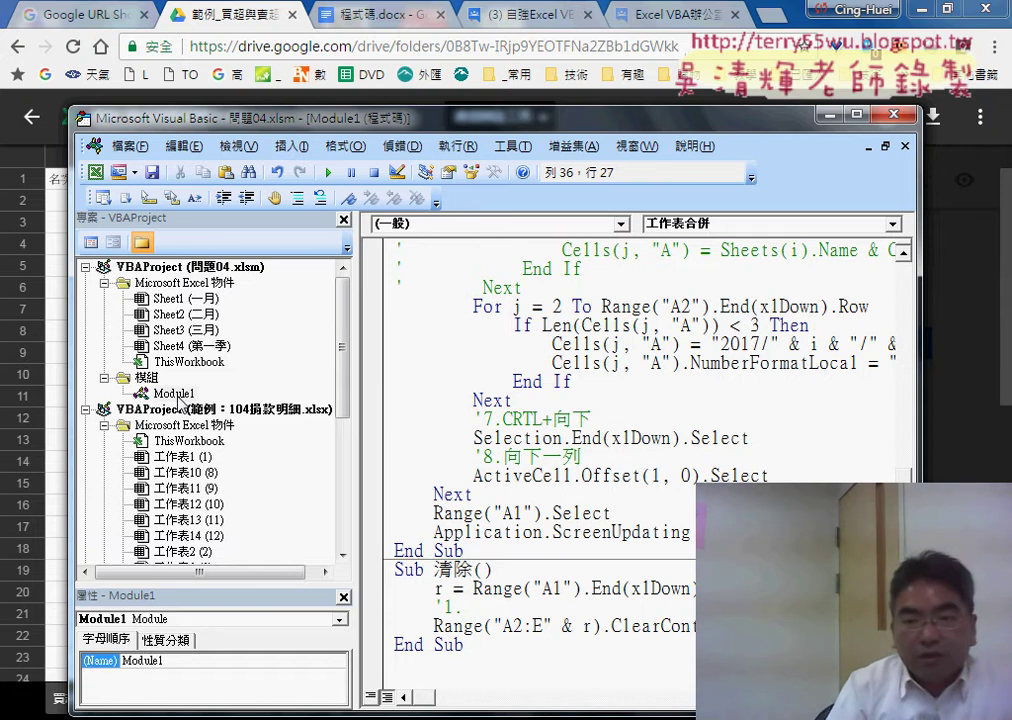
# - Close the open code windows, then view and close Module1 of the 範例：104捐款明細.xlsx project
pyautogui.click(905, 146)
pyautogui.click(905, 146)
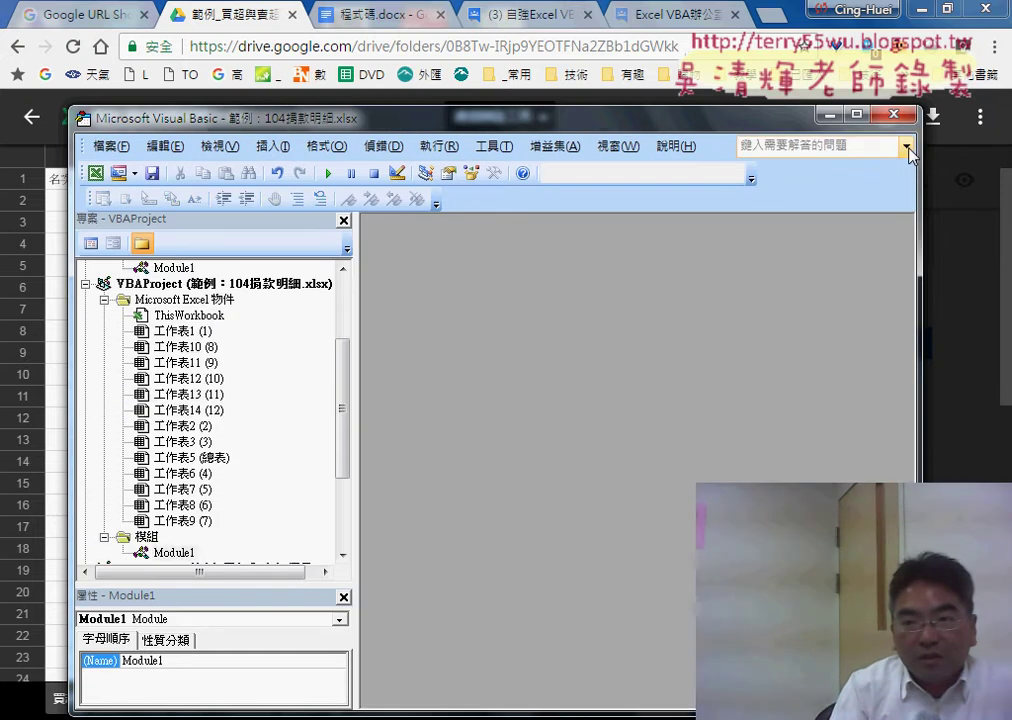
pyautogui.scroll(4, 343, 360)
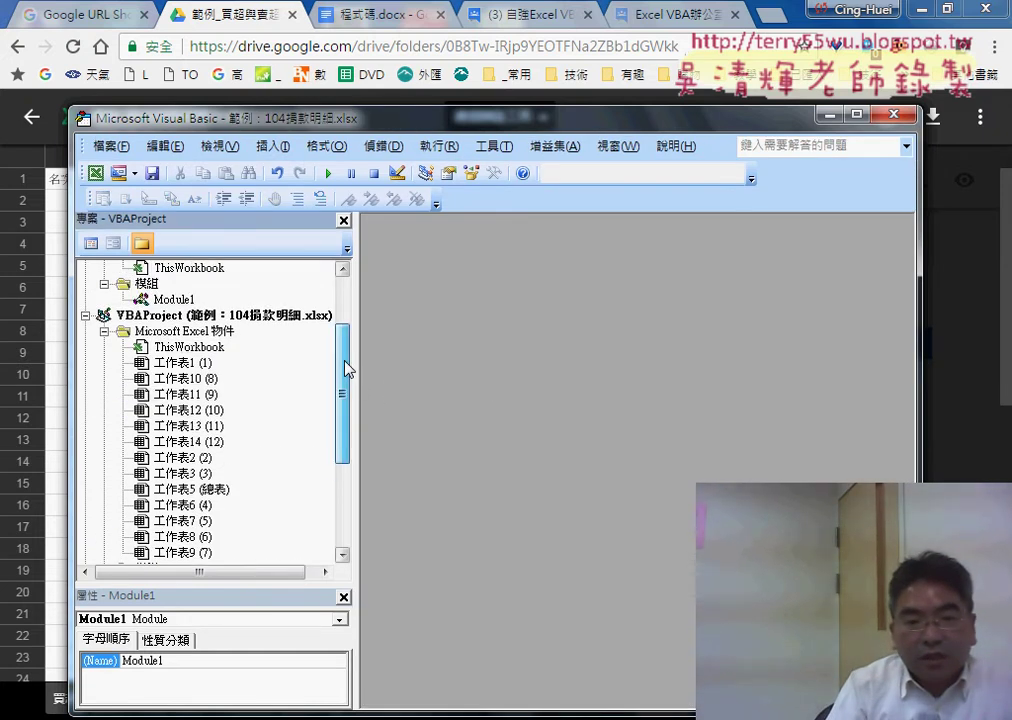
pyautogui.click(240, 347)
pyautogui.scroll(-1, 346, 390)
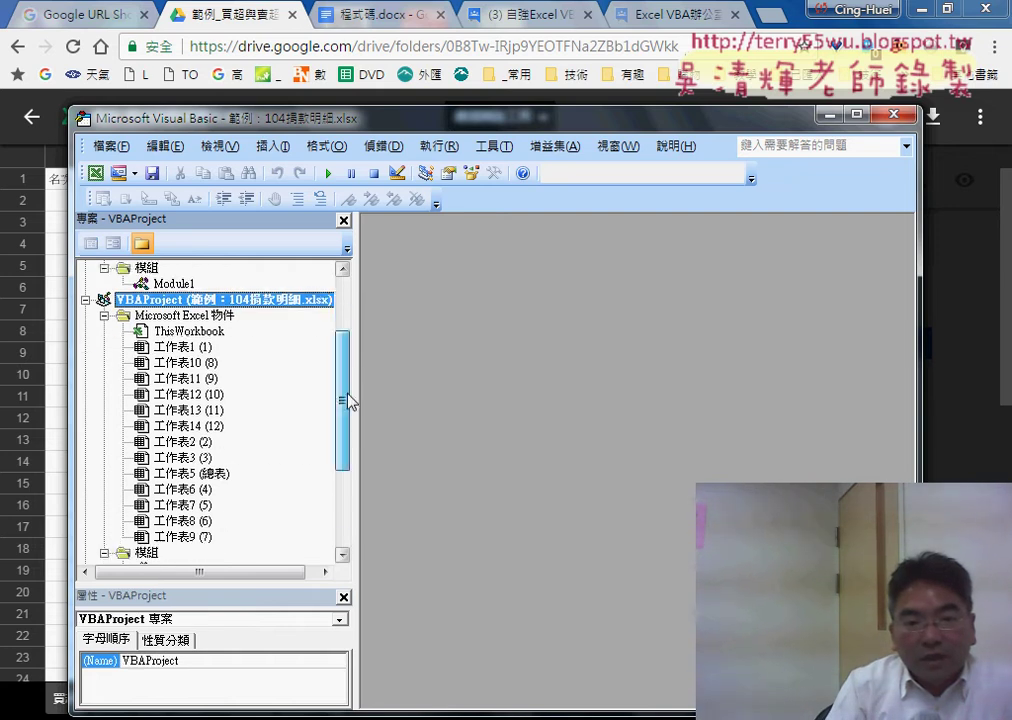
pyautogui.scroll(-2, 346, 402)
pyautogui.doubleClick(173, 456)
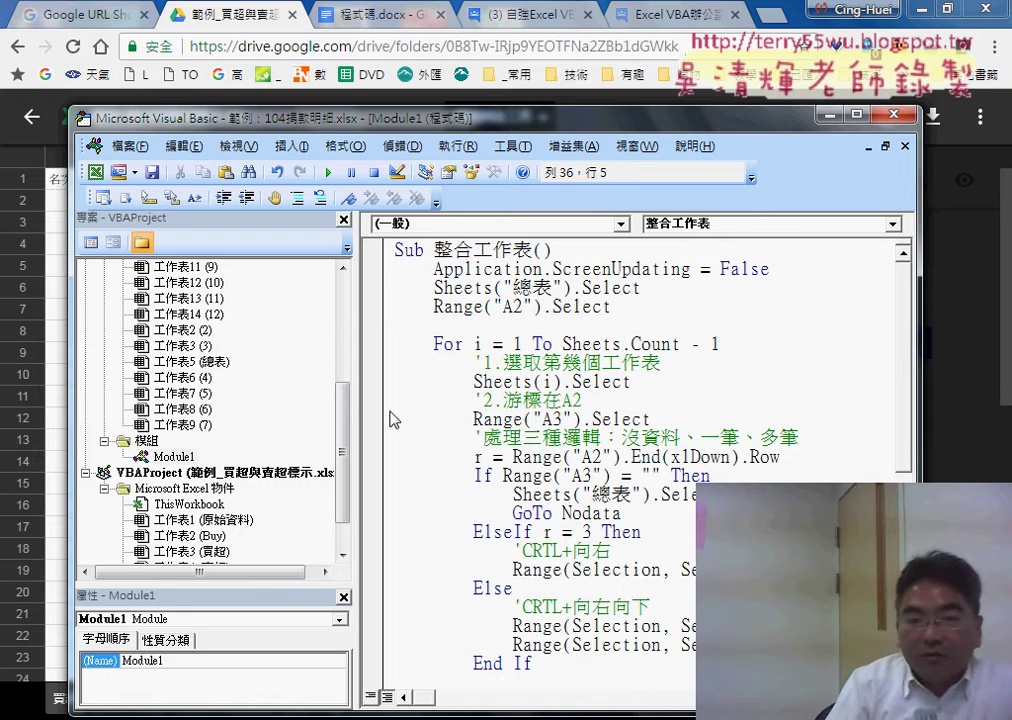
pyautogui.moveTo(349, 470); pyautogui.dragTo(349, 490)
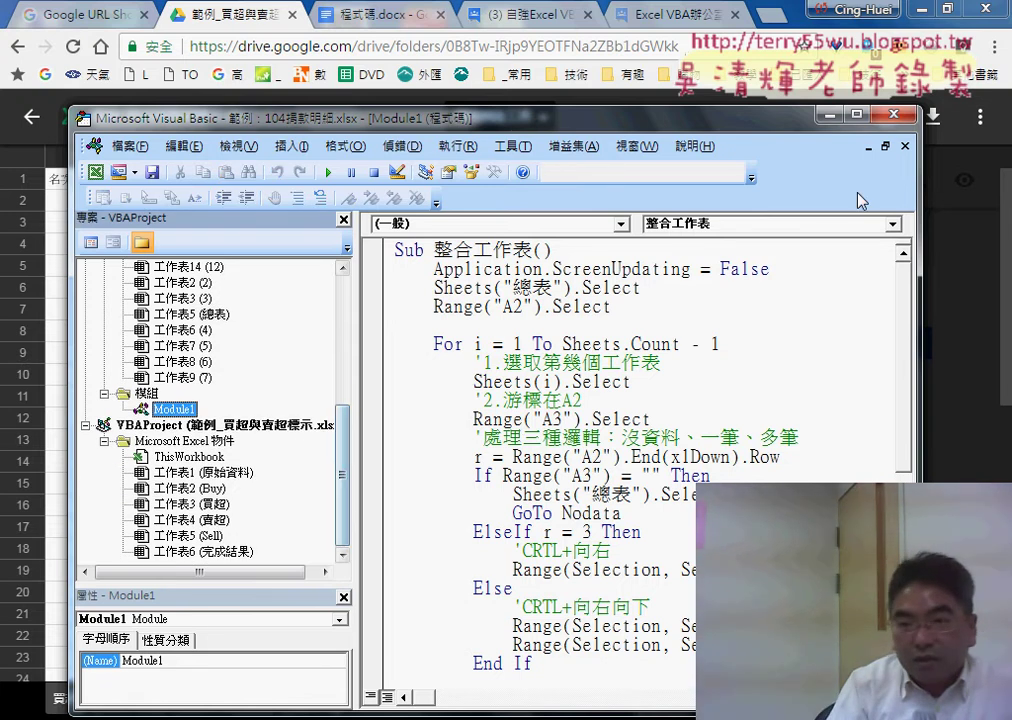
pyautogui.click(904, 146)
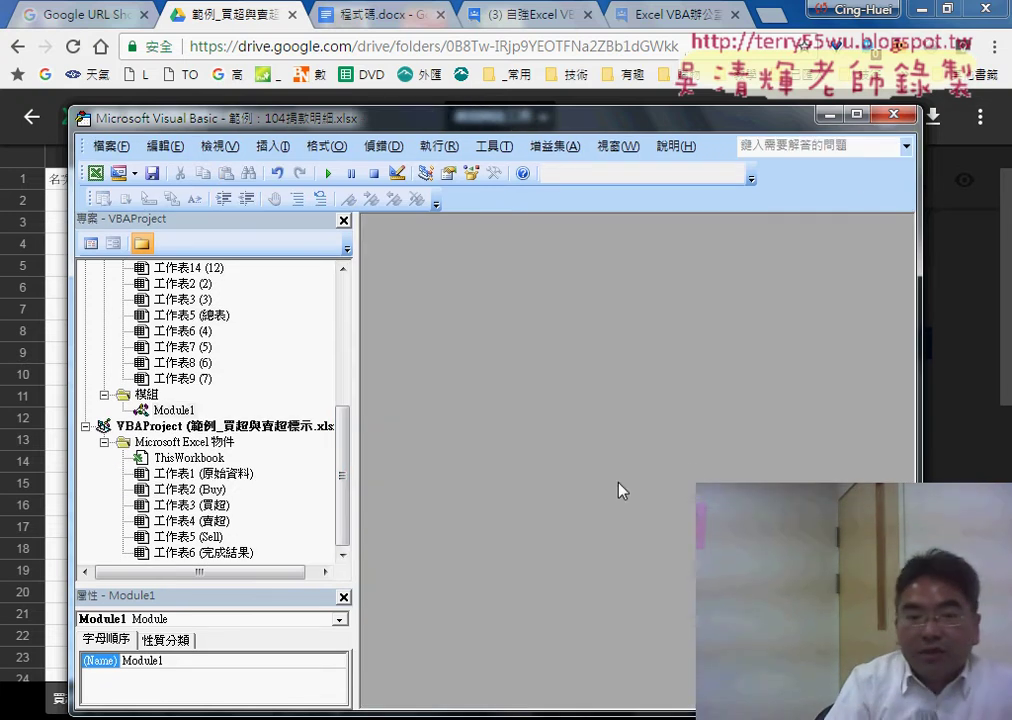
# - Select the 範例_買超與賣超標示 project and switch back to that workbook's Excel window
pyautogui.click(231, 430)
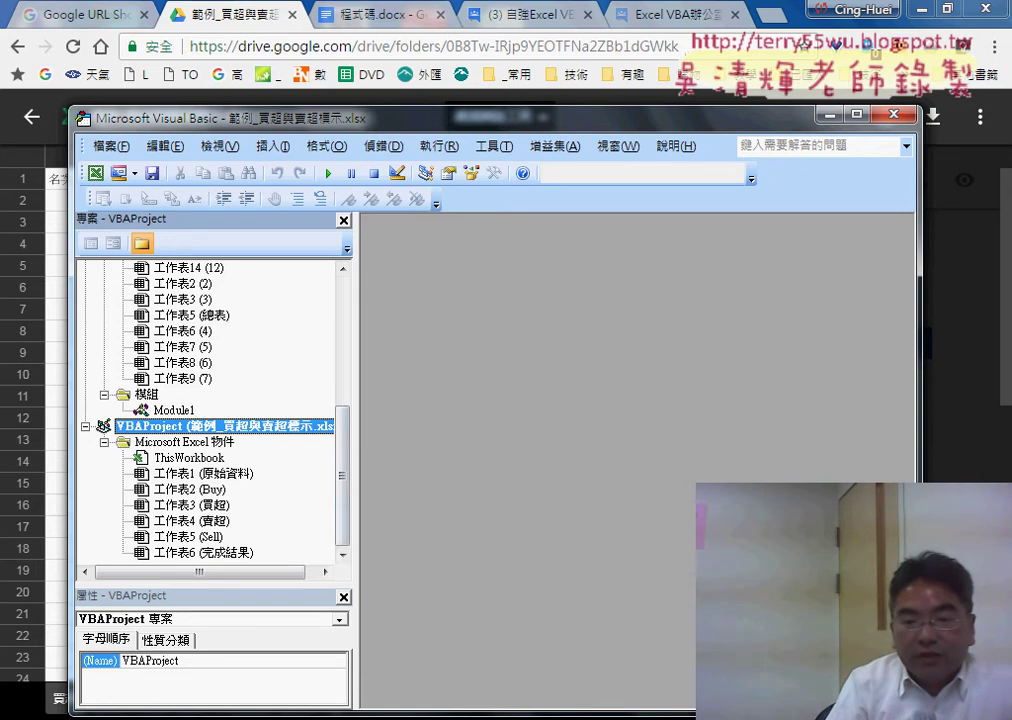
pyautogui.click(410, 715)
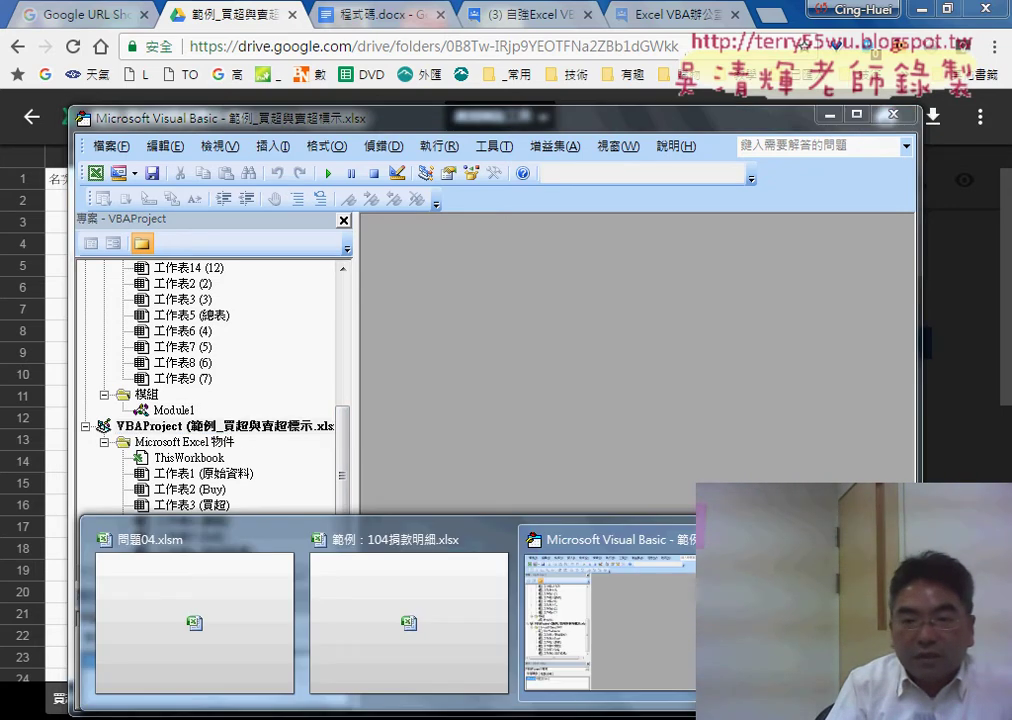
pyautogui.click(800, 620)
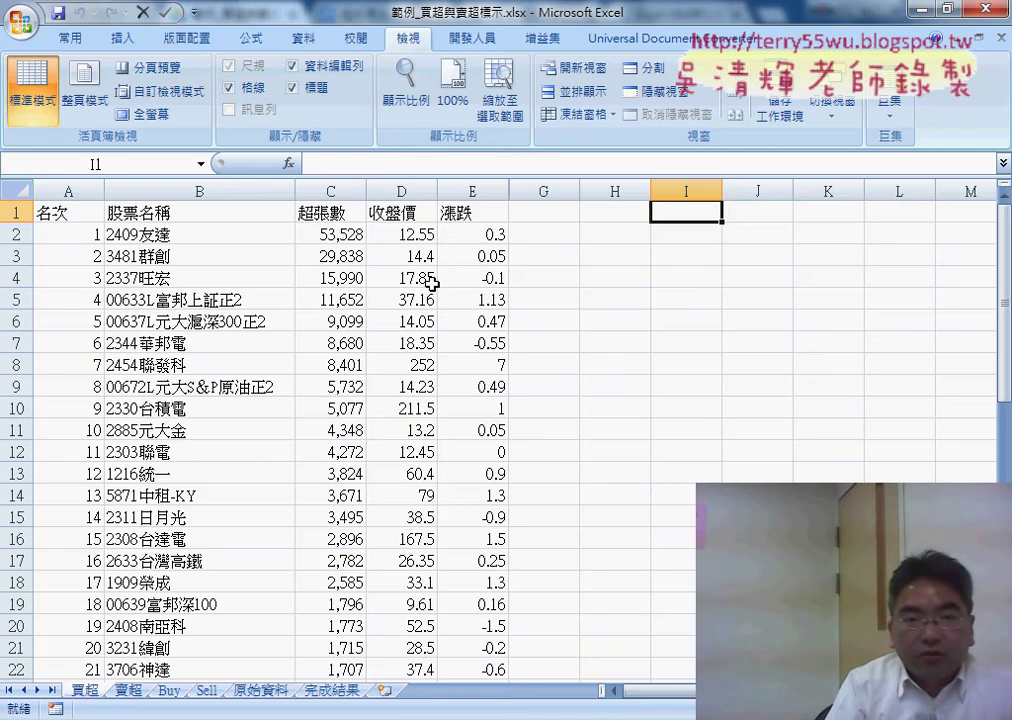
# - Compare the 完成結果 and 買超 sheets, then select 00672L元大S&P原油正2 in Buy cell A11
pyautogui.click(69, 38)
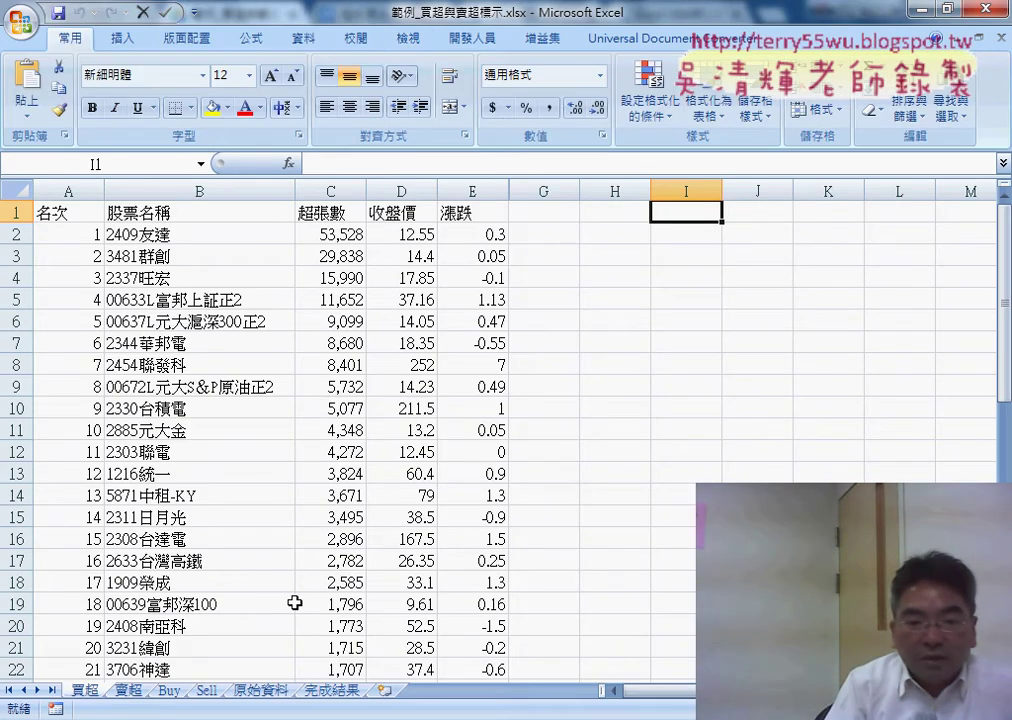
pyautogui.click(339, 690)
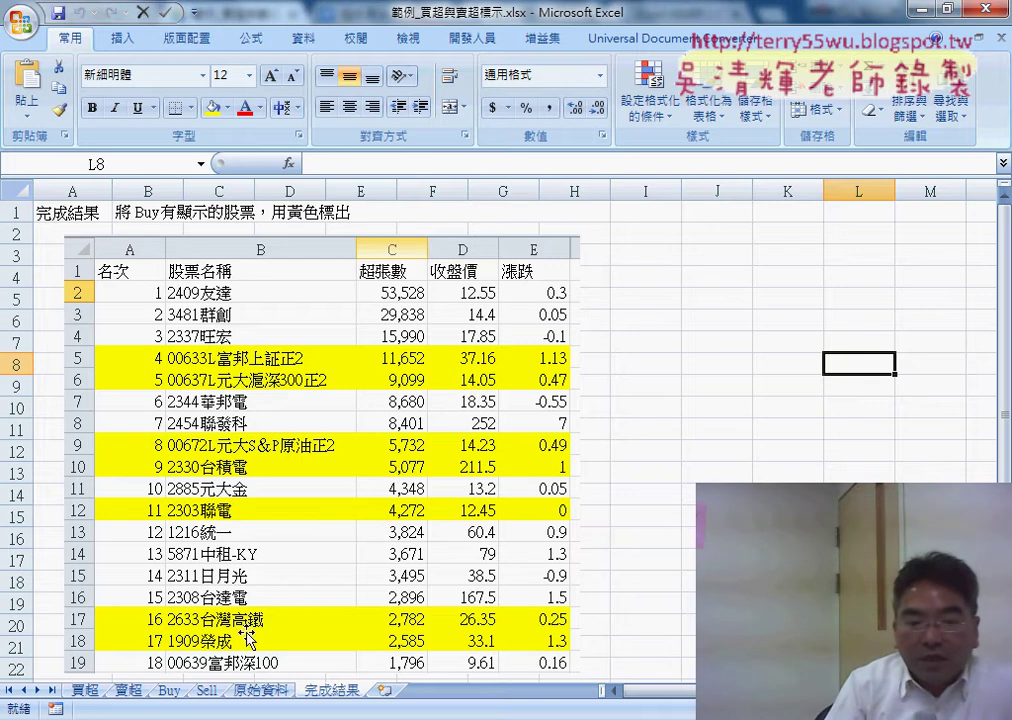
pyautogui.click(85, 690)
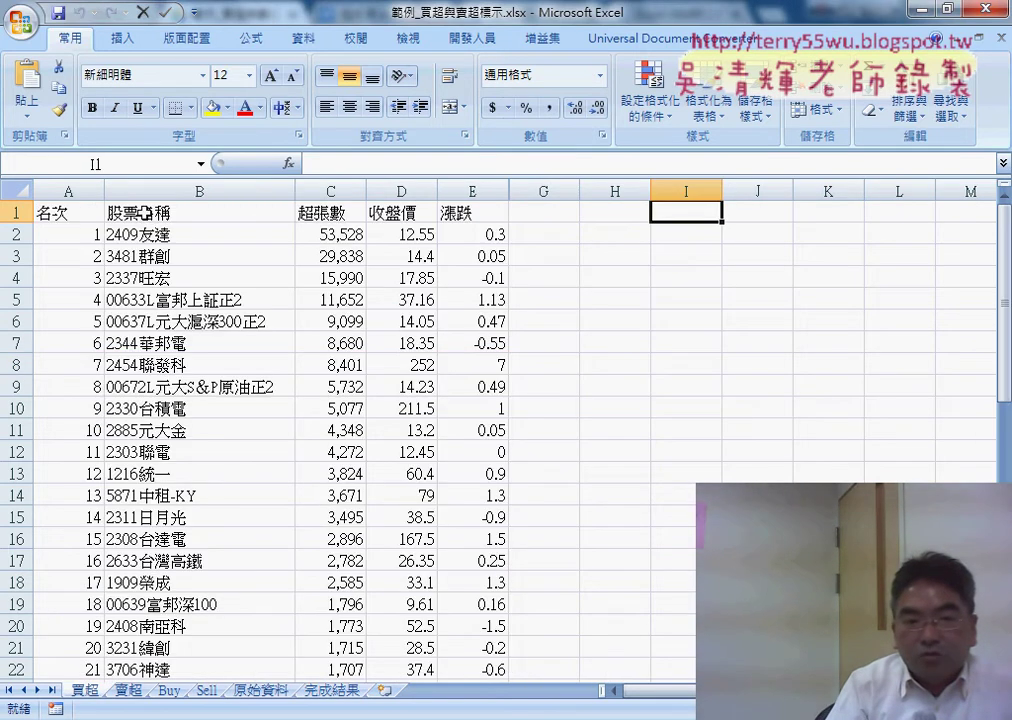
pyautogui.click(148, 191)
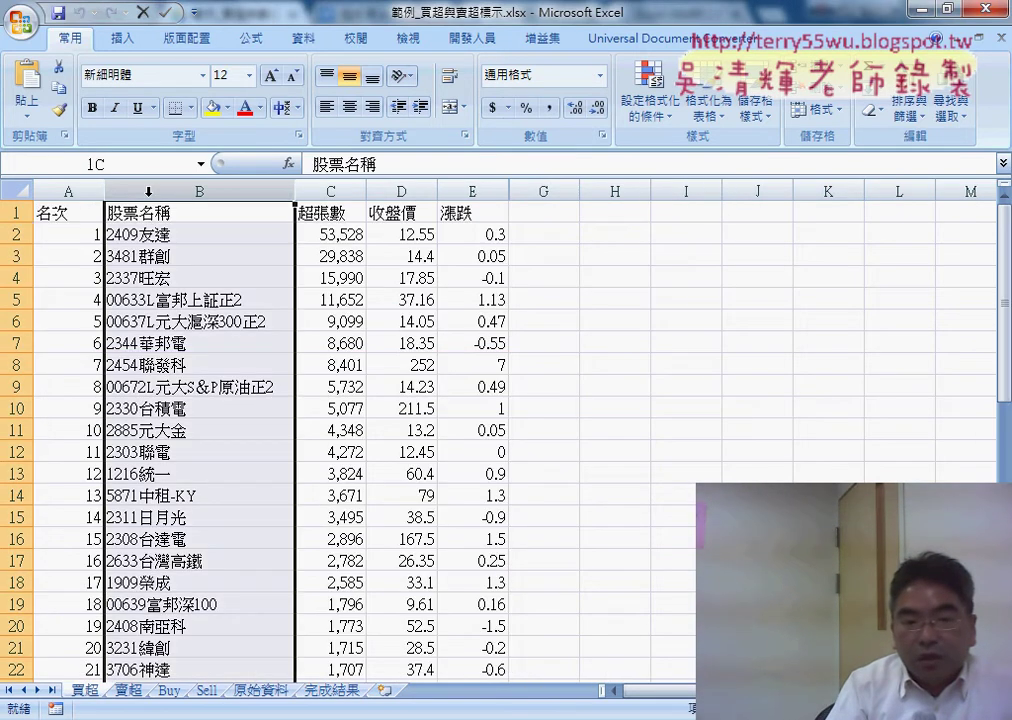
pyautogui.click(170, 692)
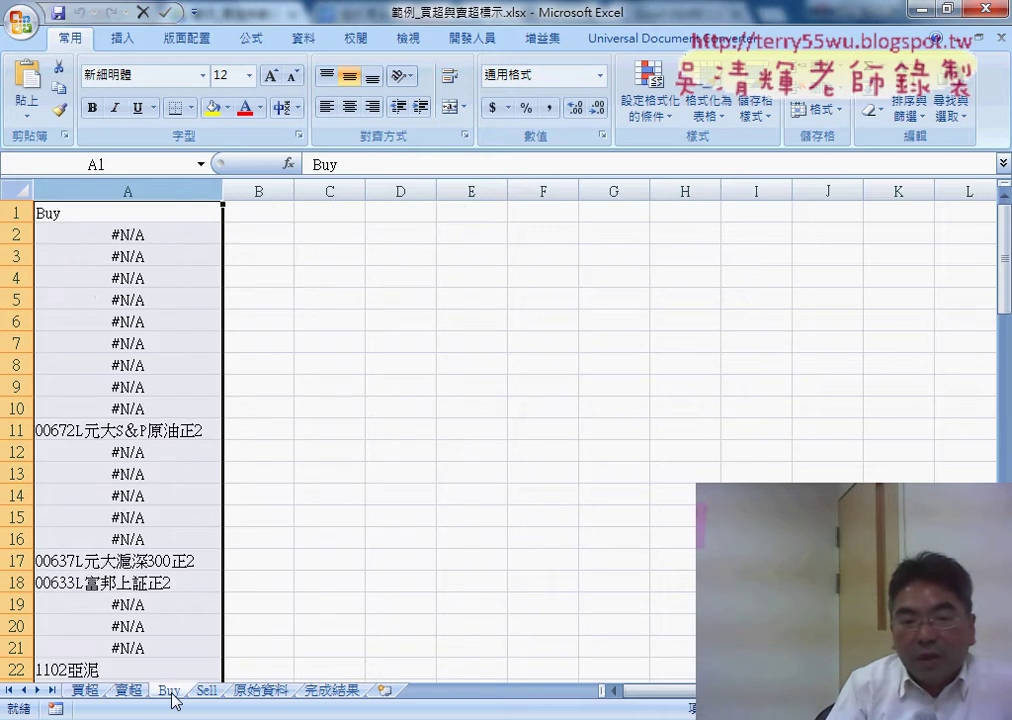
pyautogui.click(130, 433)
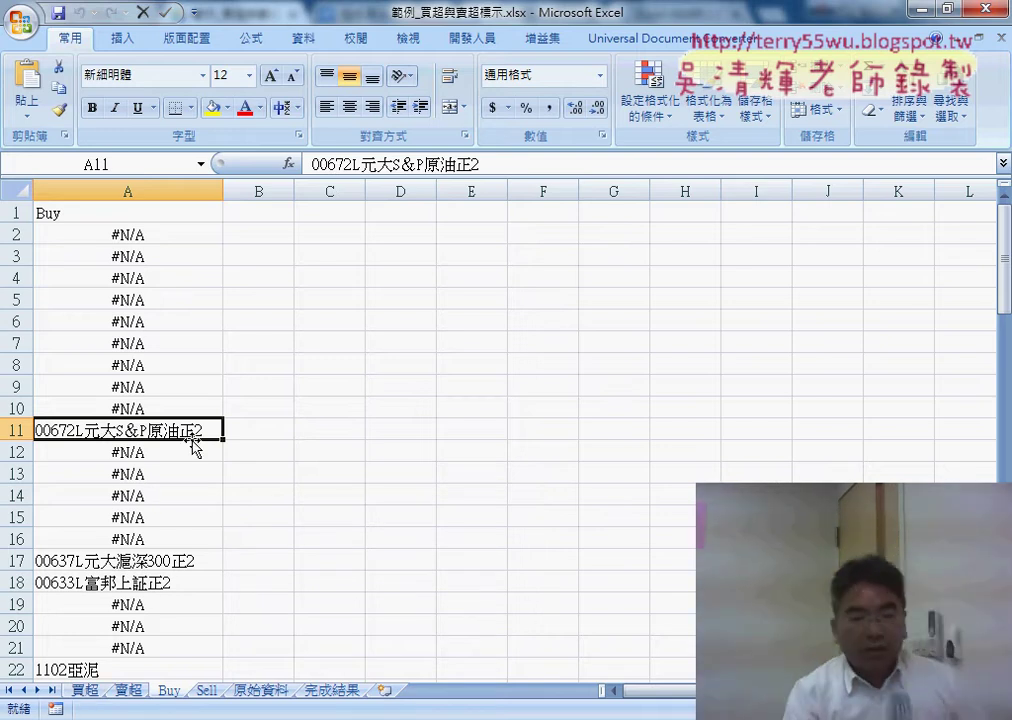
# - Find 00672L元大S&P原油正2 on the 買超 sheet and fill its row A9:E9 yellow
pyautogui.hotkey('ctrl', 'c')
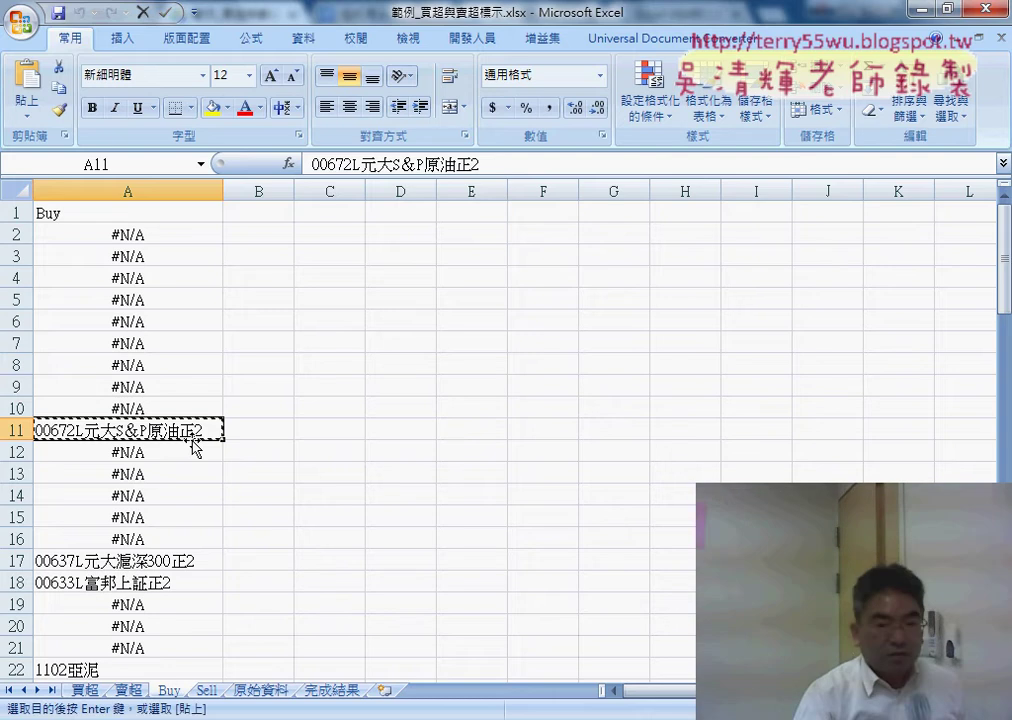
pyautogui.hotkey('ctrl', 'pageup')
pyautogui.hotkey('ctrl', 'pageup')
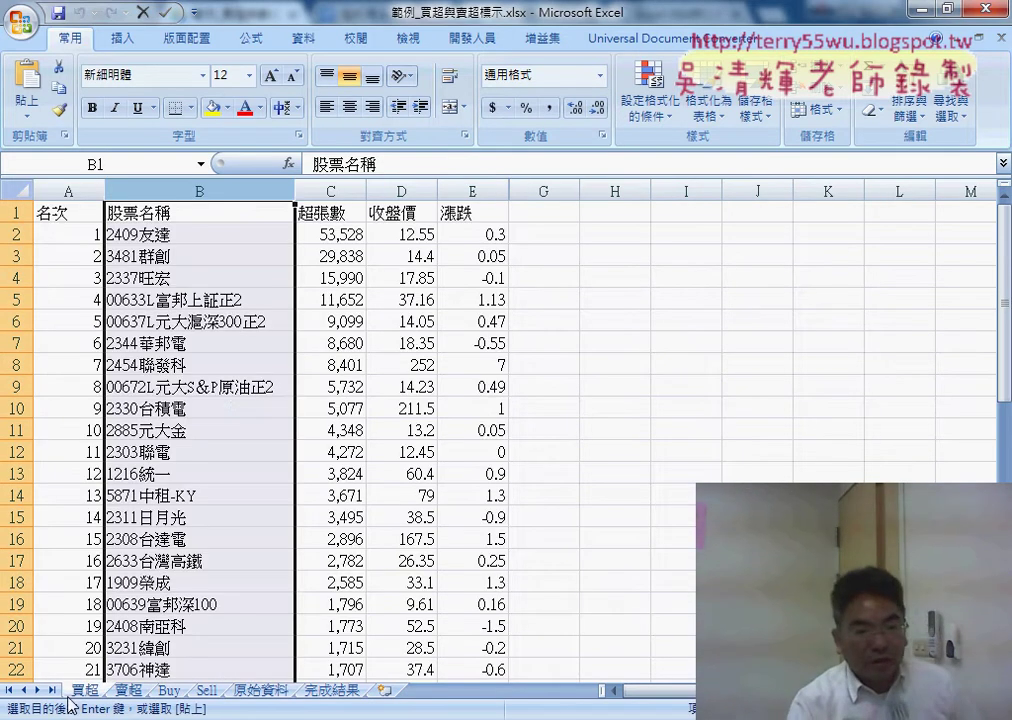
pyautogui.click(173, 215)
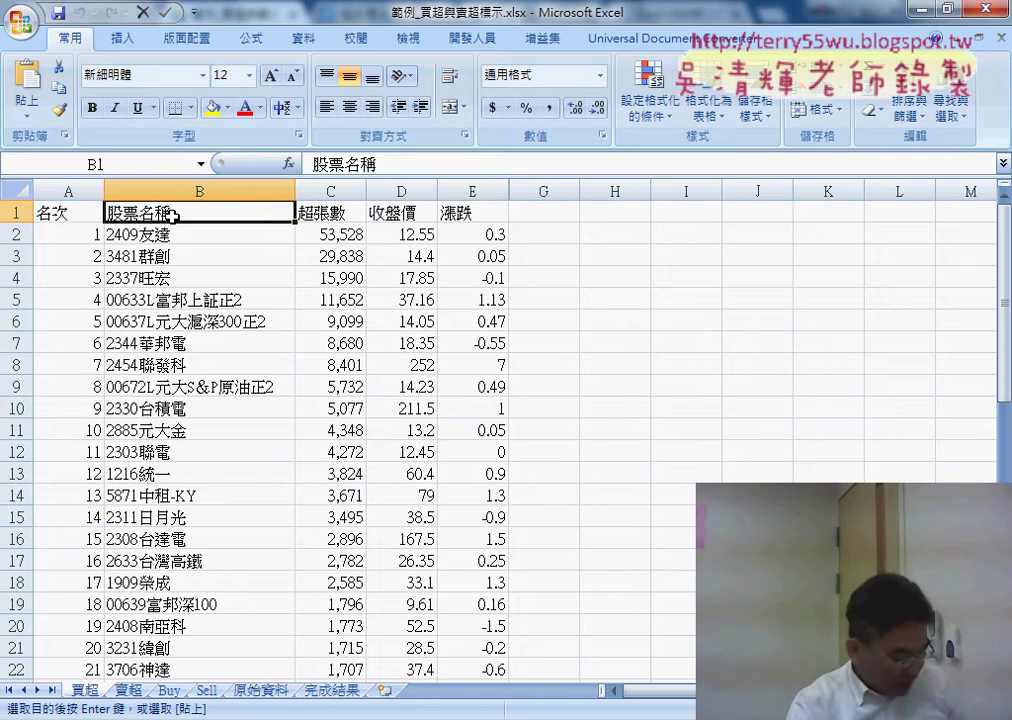
pyautogui.hotkey('ctrl', 'f')
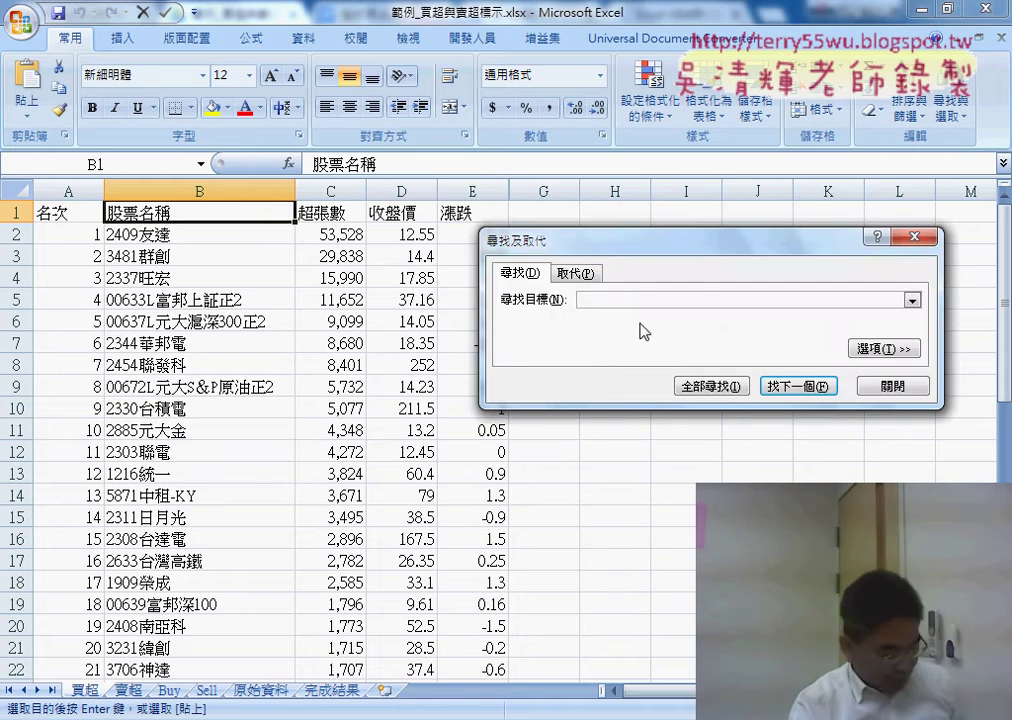
pyautogui.hotkey('ctrl', 'v')
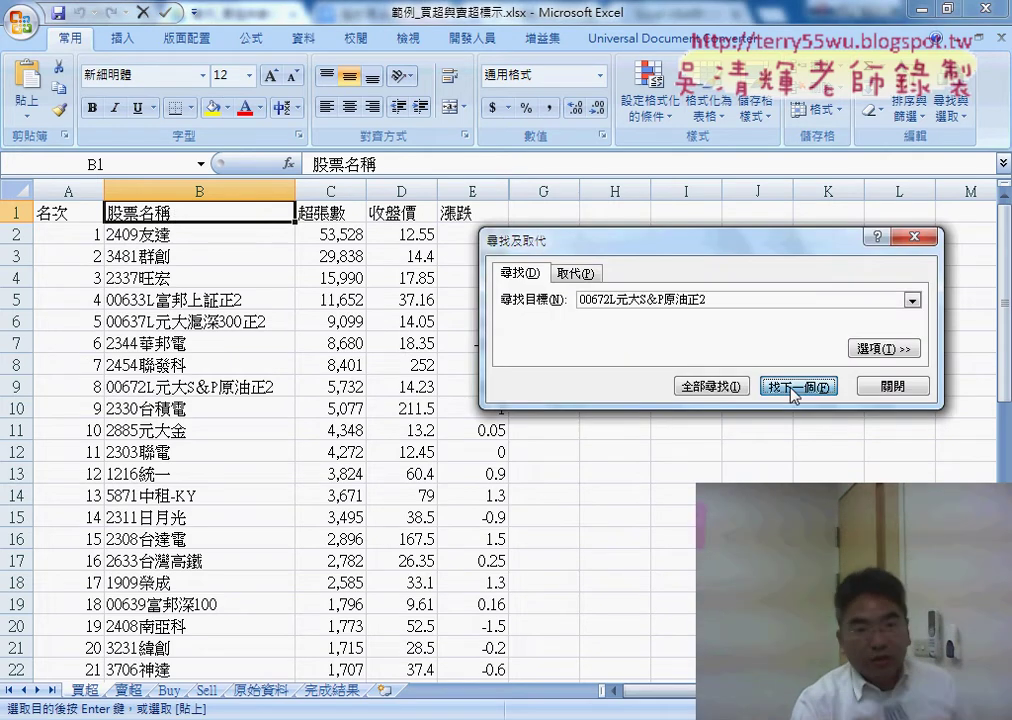
pyautogui.click(798, 386)
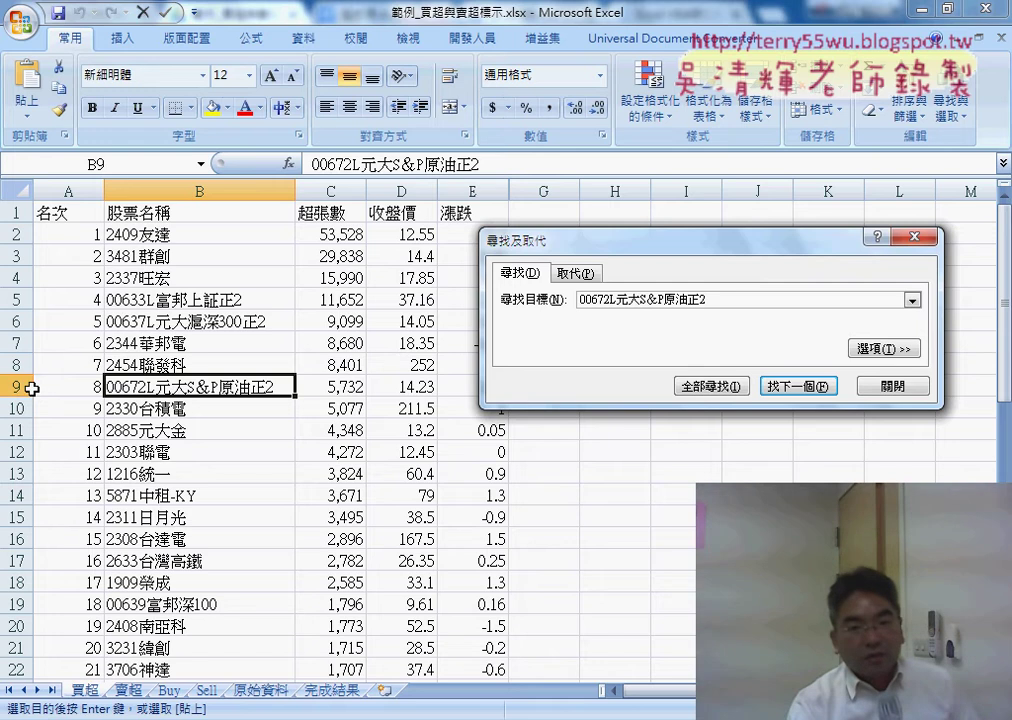
pyautogui.moveTo(40, 387); pyautogui.dragTo(462, 387)
pyautogui.click(892, 386)
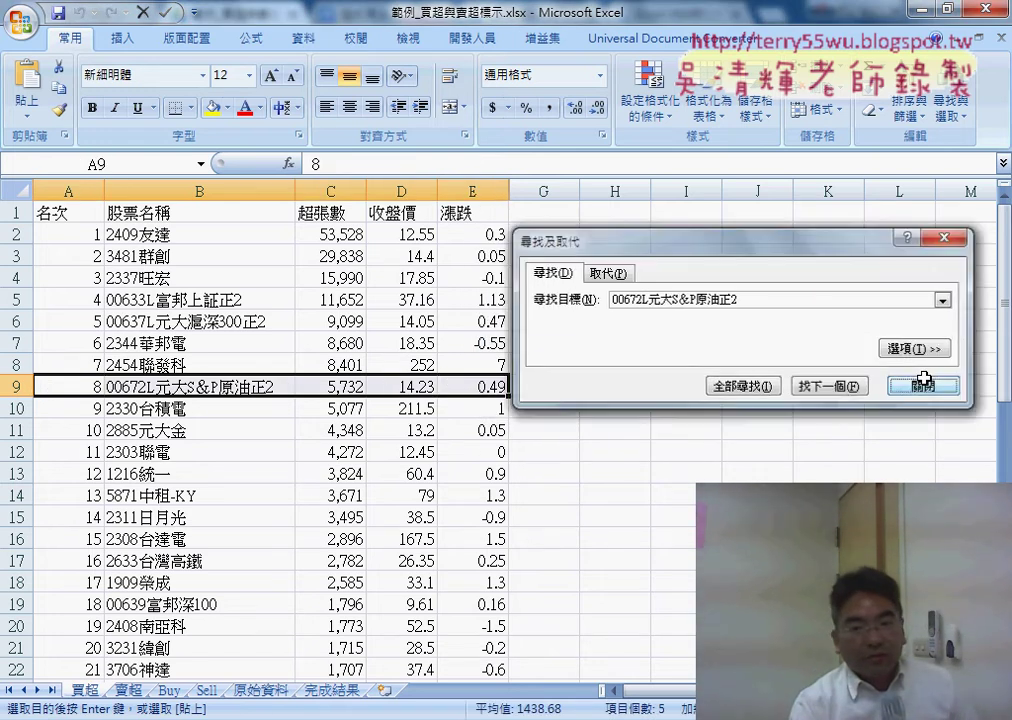
pyautogui.click(212, 107)
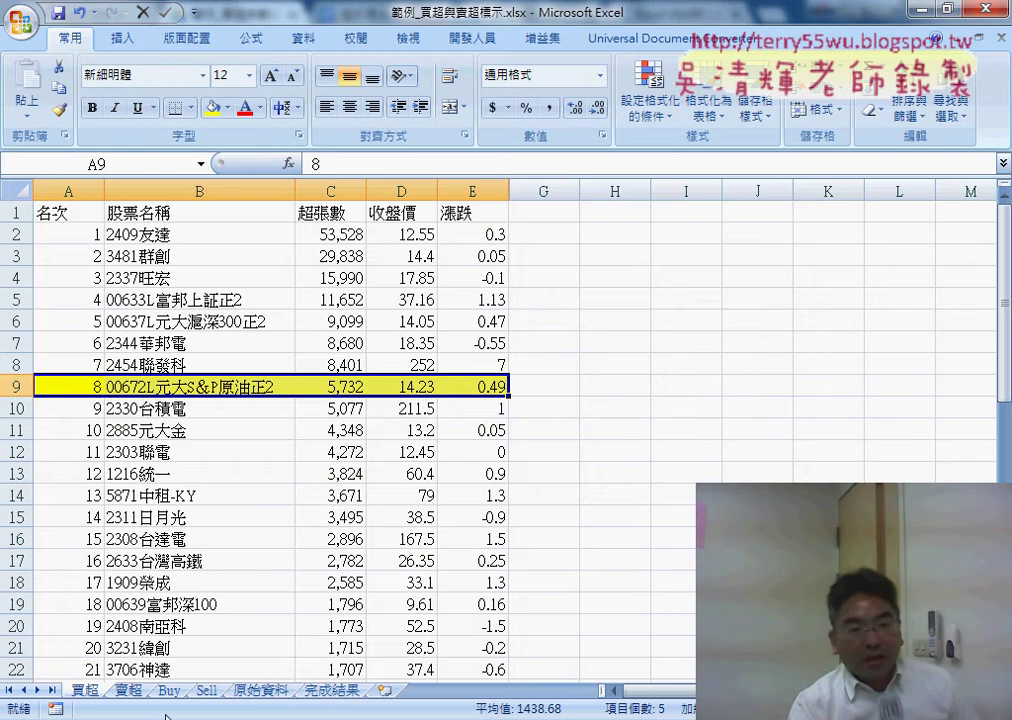
# - Check the next matched name in Buy cell A17, then return to the 買超 sheet
pyautogui.click(169, 691)
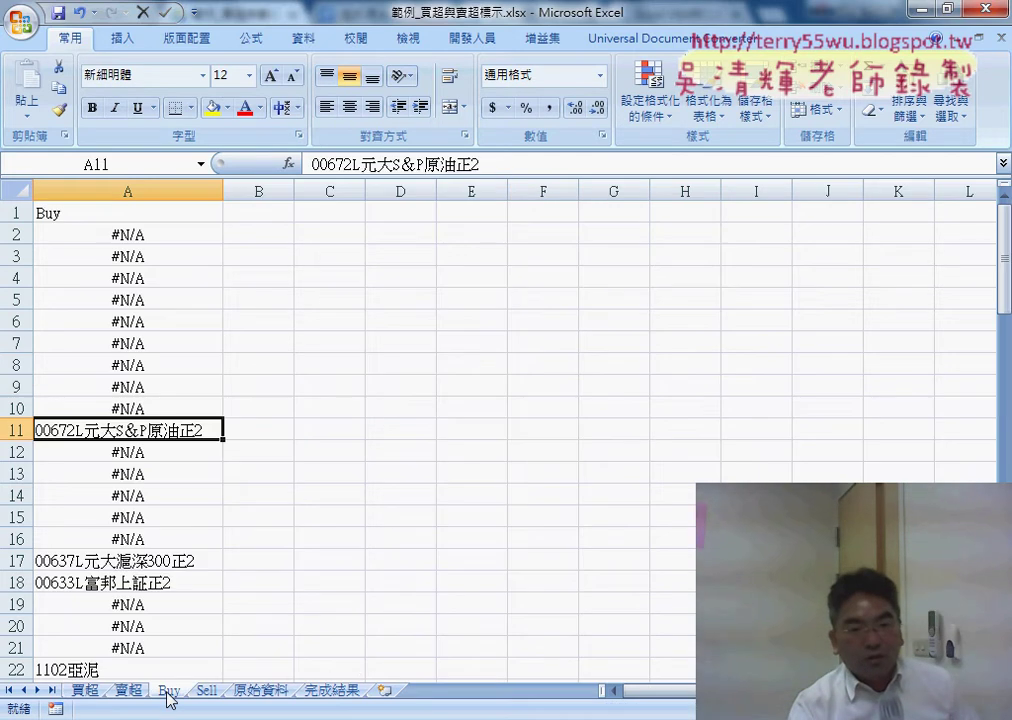
pyautogui.click(155, 563)
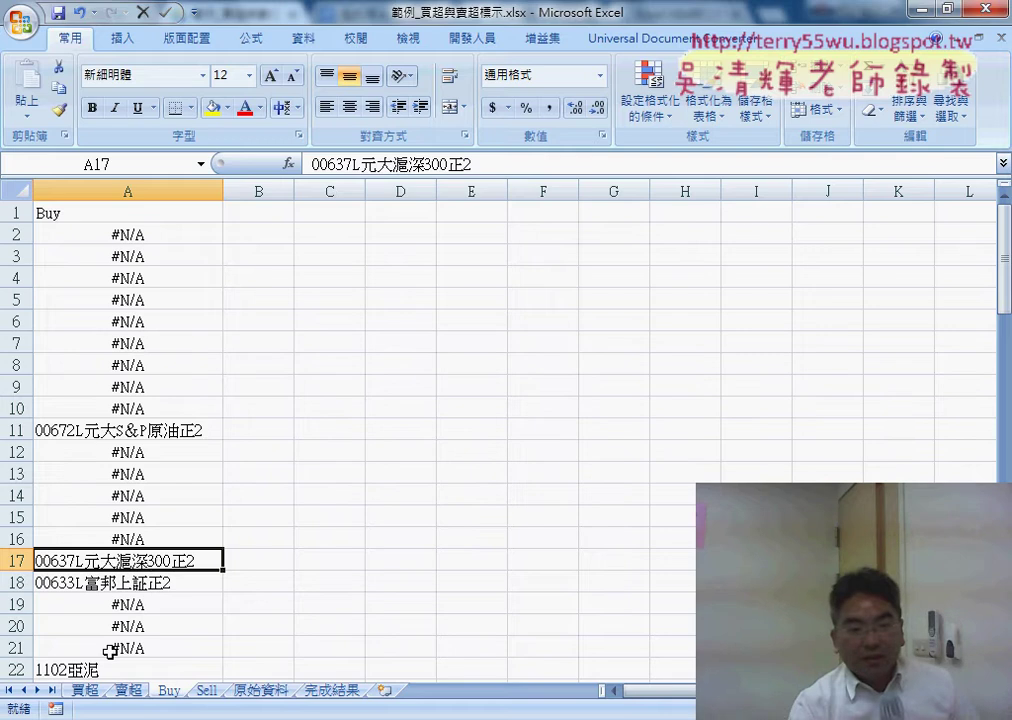
pyautogui.click(88, 692)
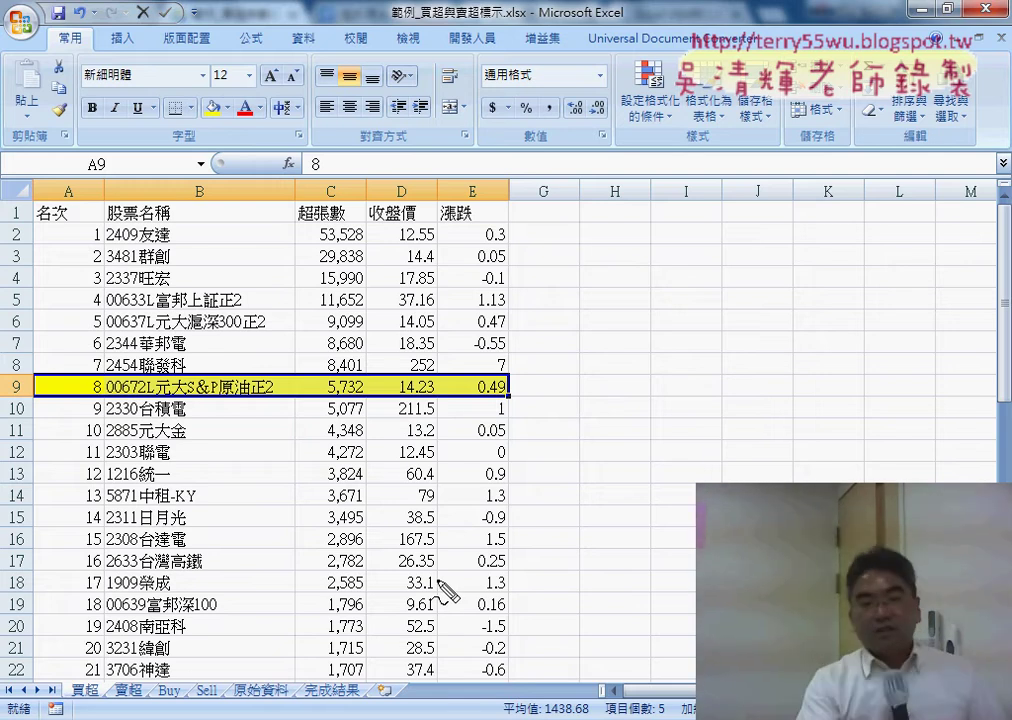
pyautogui.moveTo(95, 678); pyautogui.dragTo(101, 698)
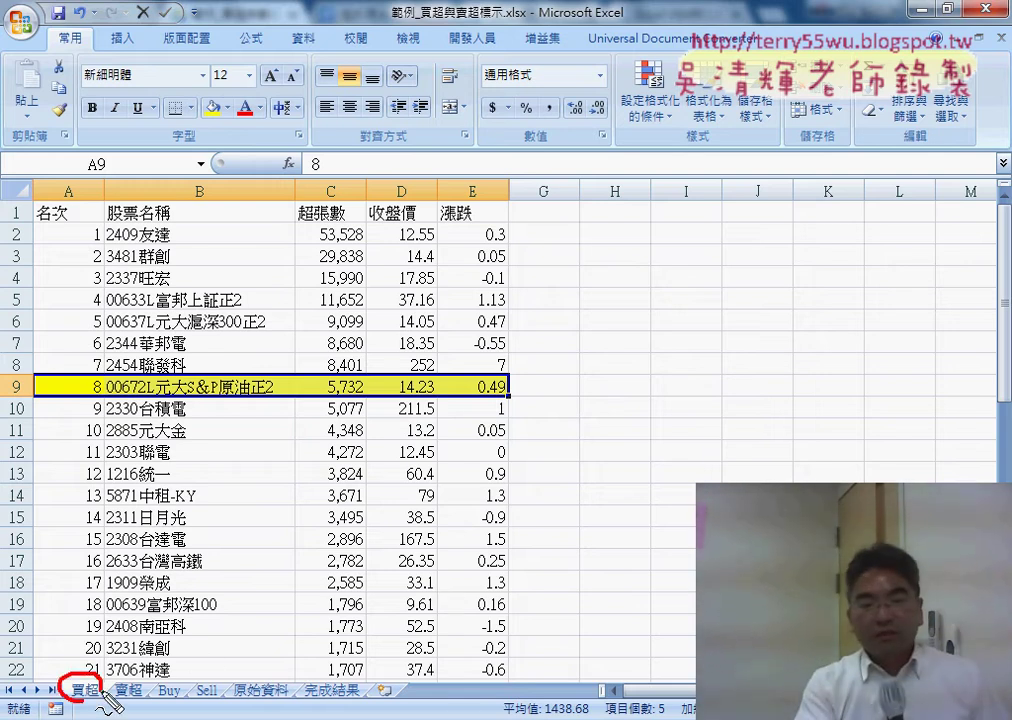
pyautogui.moveTo(78, 188); pyautogui.dragTo(80, 452)
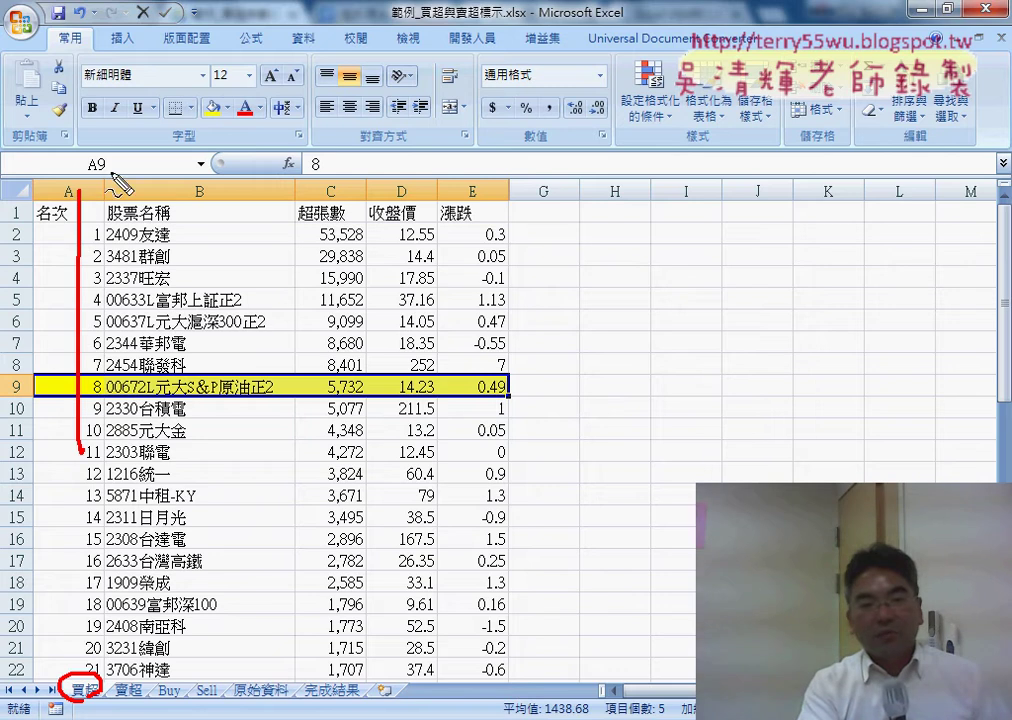
pyautogui.moveTo(112, 170)
pyautogui.mouseDown()
pyautogui.moveTo(305, 330)
pyautogui.moveTo(313, 490)
pyautogui.mouseUp()
pyautogui.moveTo(172, 684)
pyautogui.mouseDown()
pyautogui.moveTo(198, 698)
pyautogui.moveTo(181, 710)
pyautogui.mouseUp()
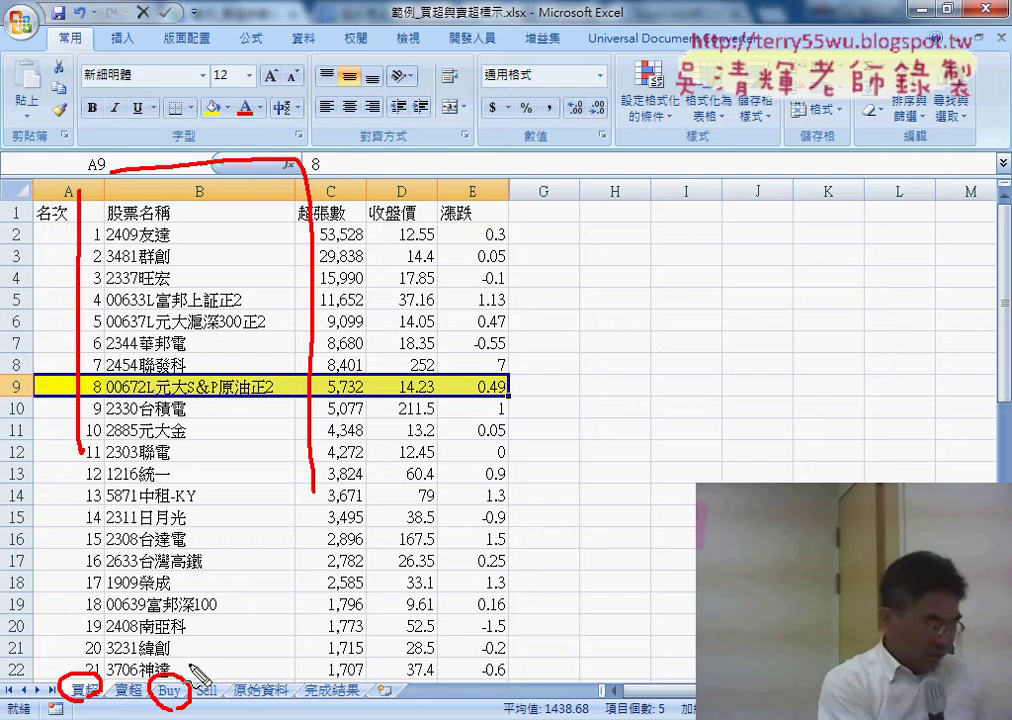
pyautogui.press('Escape')
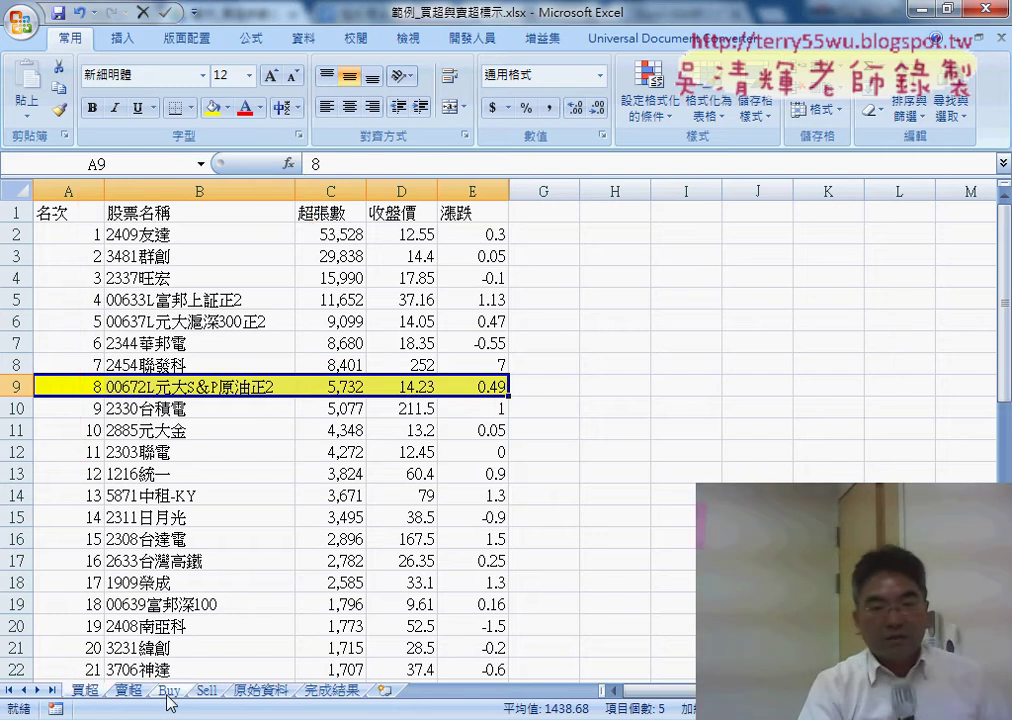
pyautogui.click(168, 692)
pyautogui.click(148, 431)
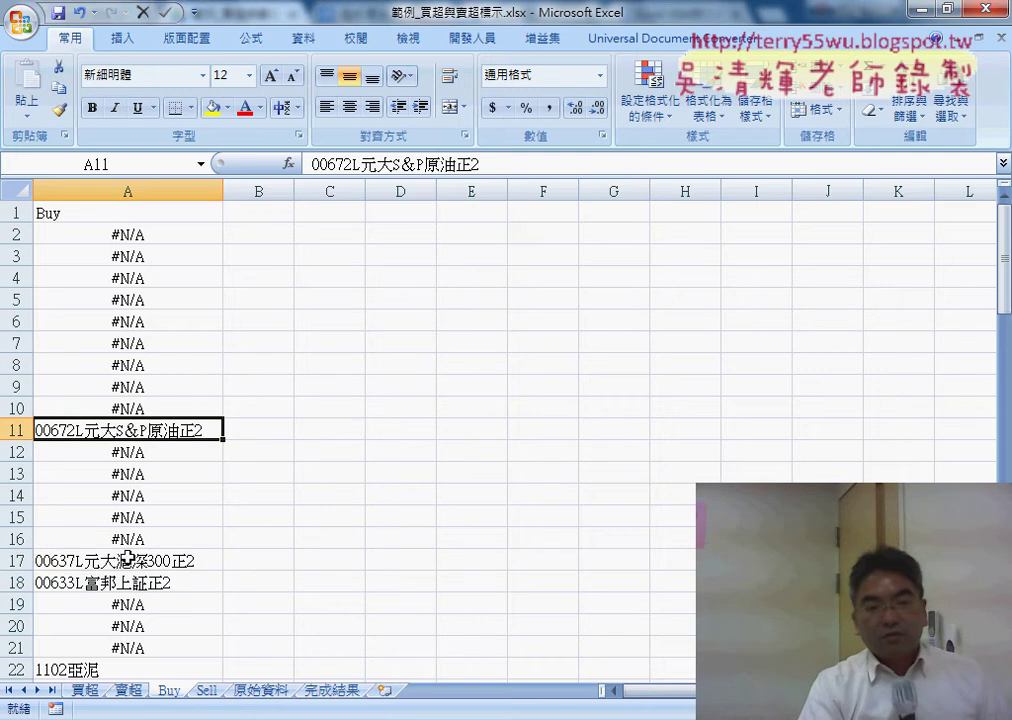
pyautogui.click(88, 691)
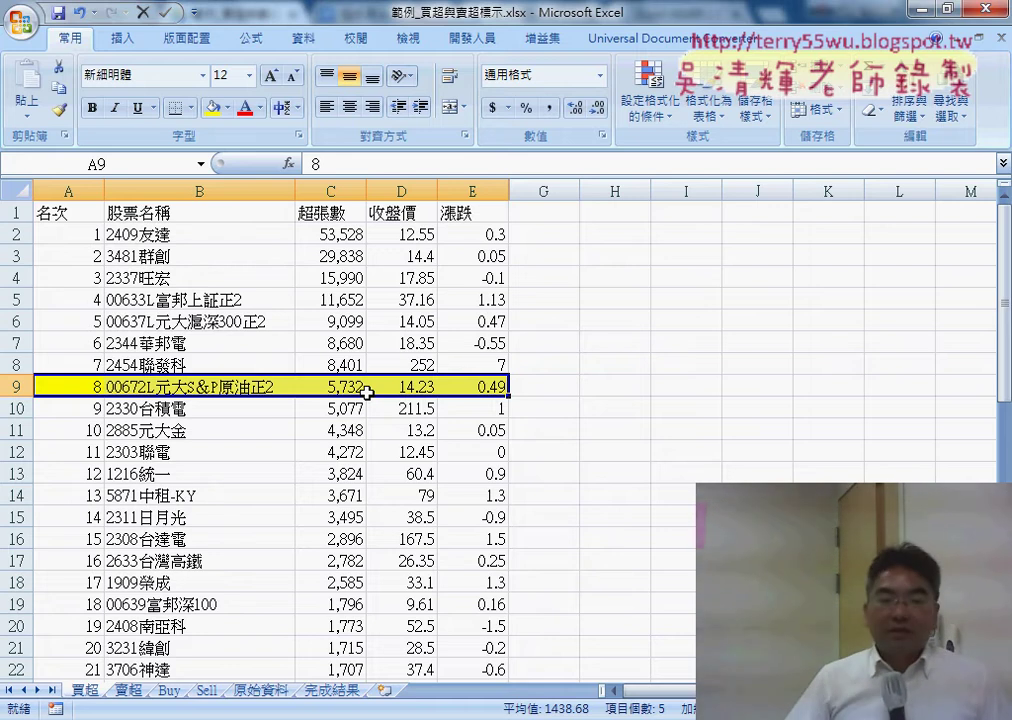
# - View the 賣超 ranked table, then move to the 原始資料 sheet
pyautogui.click(127, 690)
pyautogui.click(129, 691)
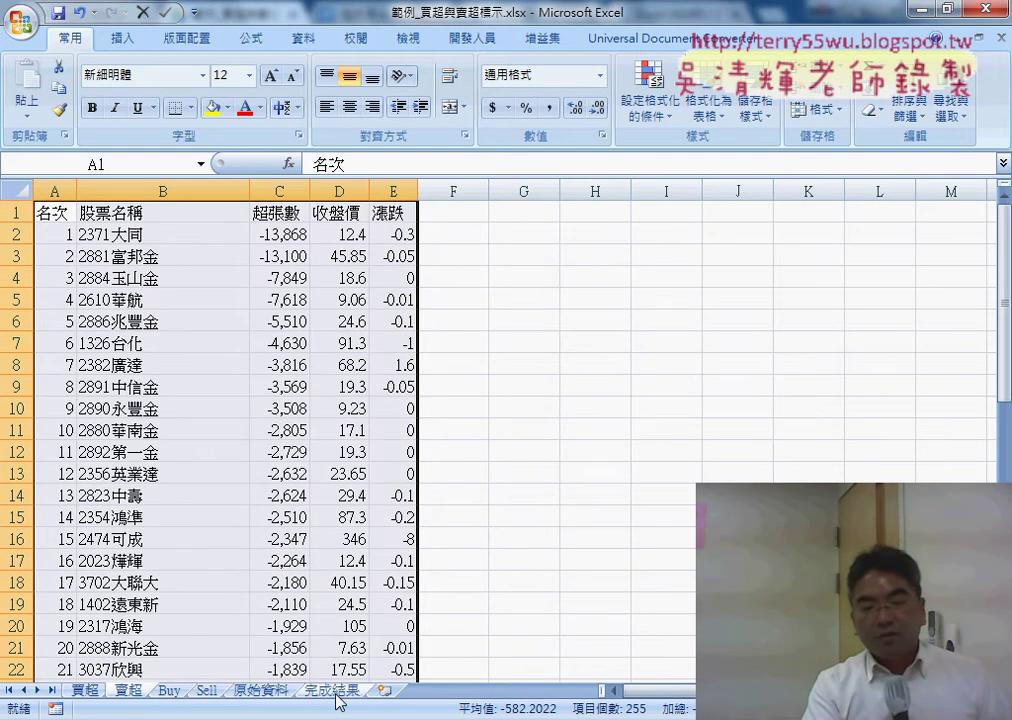
pyautogui.click(262, 692)
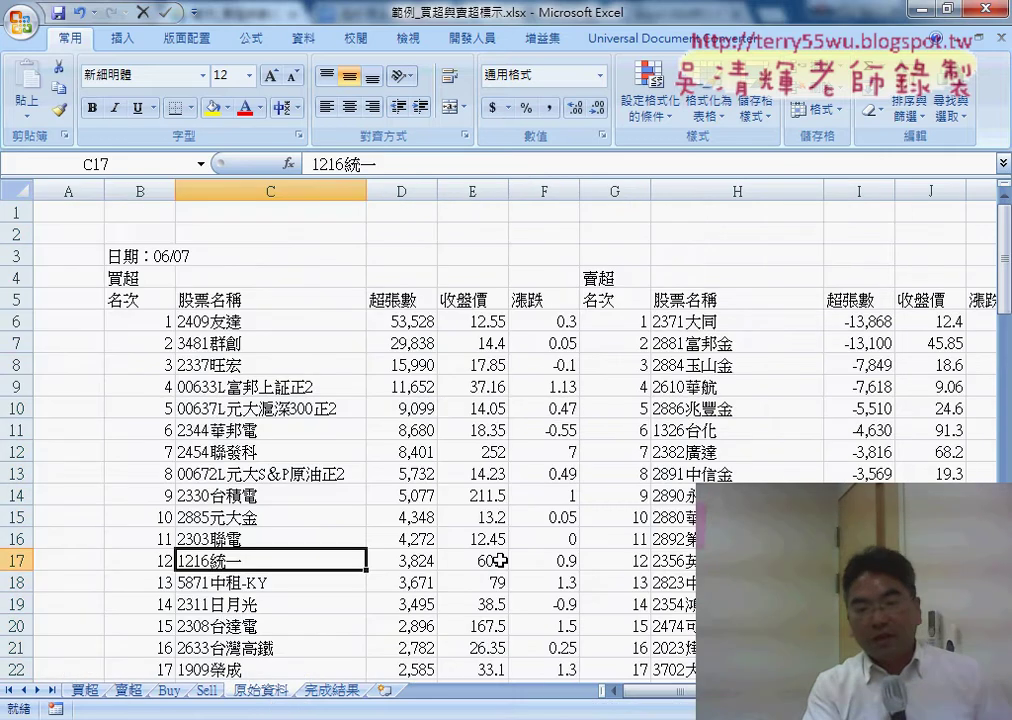
pyautogui.moveTo(635, 691)
pyautogui.mouseDown()
pyautogui.moveTo(720, 691)
pyautogui.moveTo(668, 694)
pyautogui.mouseUp()
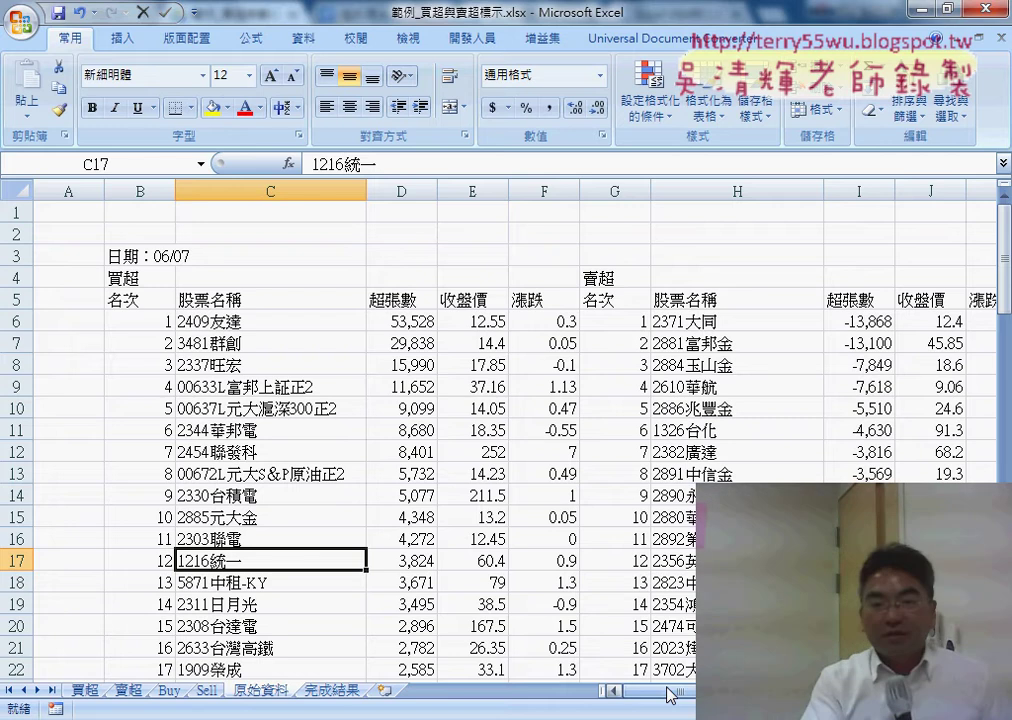
# - Select the 買超 block B4:F17, the 賣超 block G4:I20 and the Buy helper column N
pyautogui.click(133, 280)
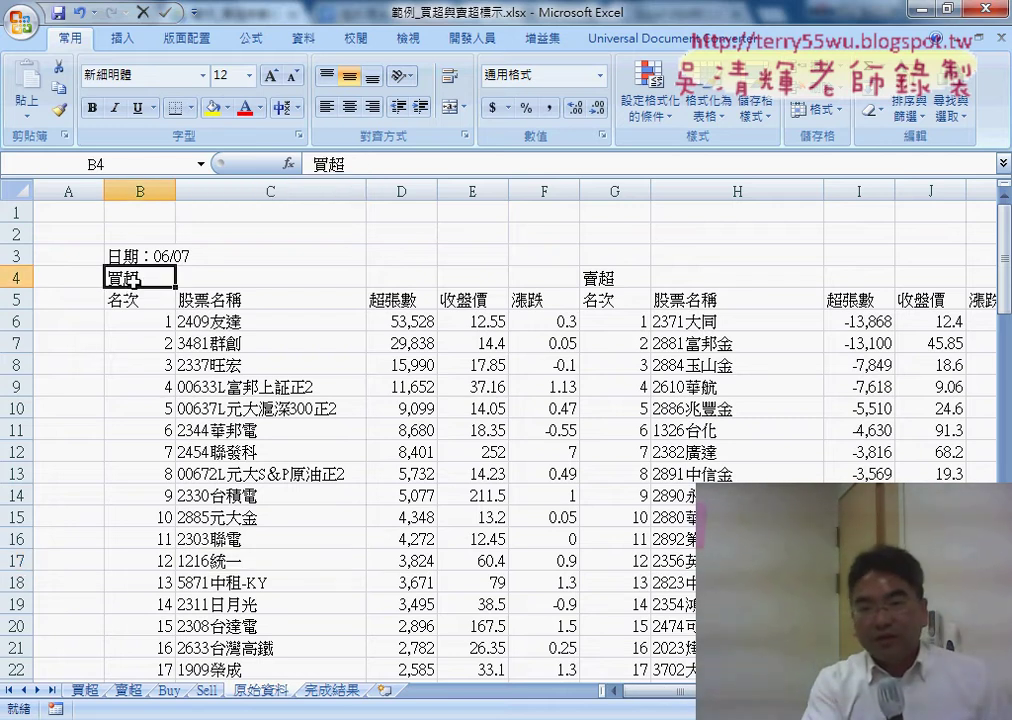
pyautogui.click(608, 278)
pyautogui.moveTo(140, 280); pyautogui.dragTo(523, 549)
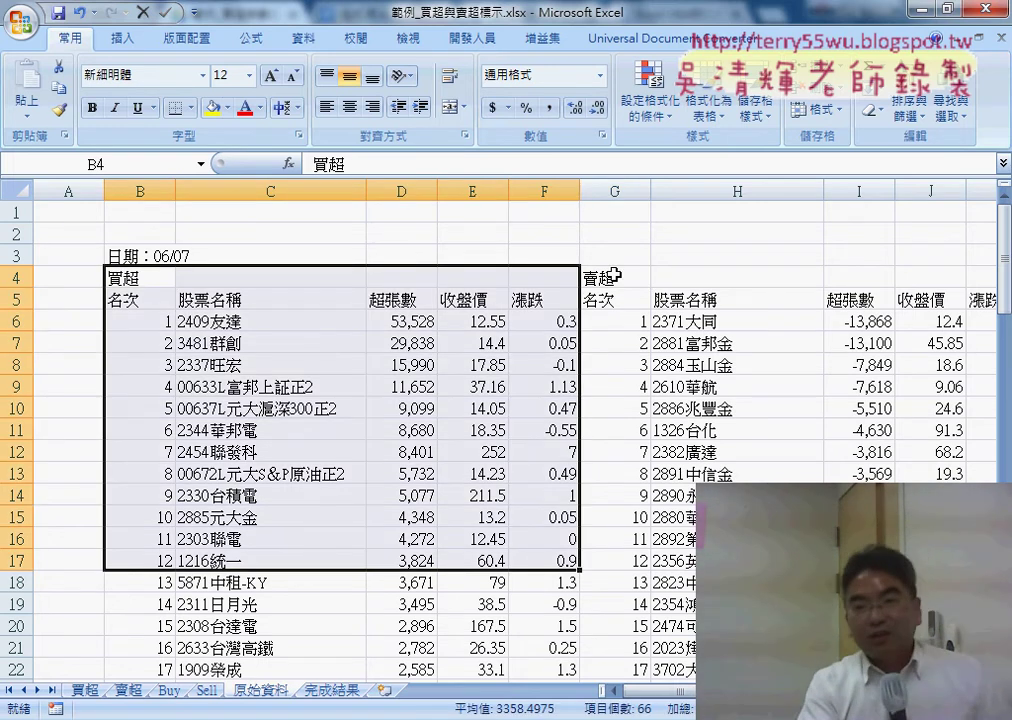
pyautogui.moveTo(614, 278); pyautogui.dragTo(858, 626)
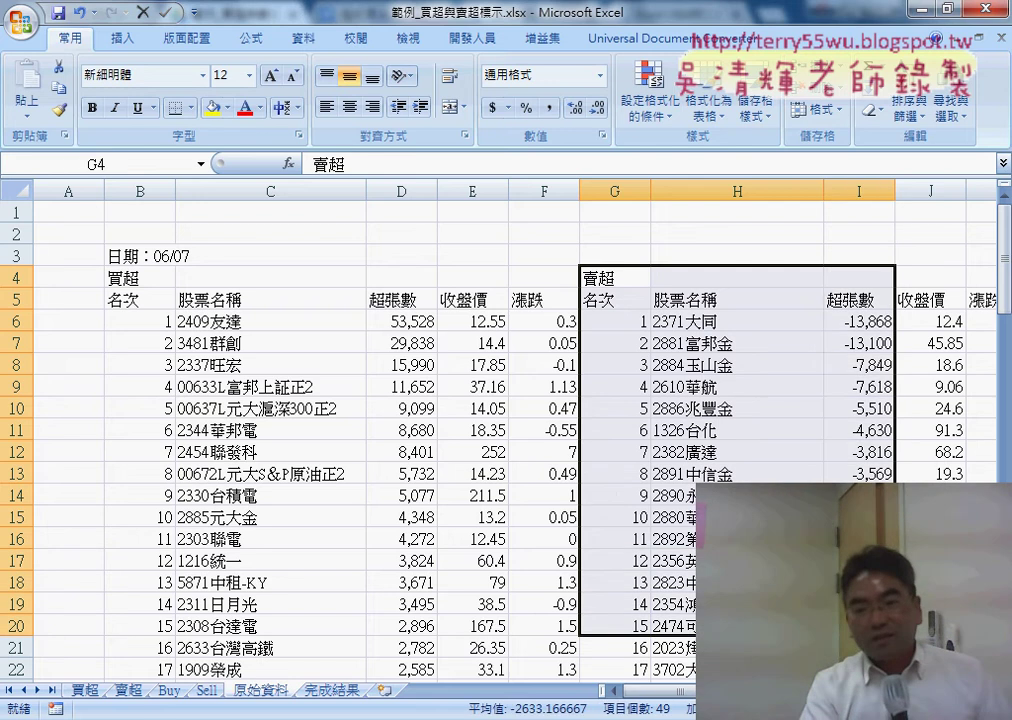
pyautogui.hscroll(4, 486, 546)
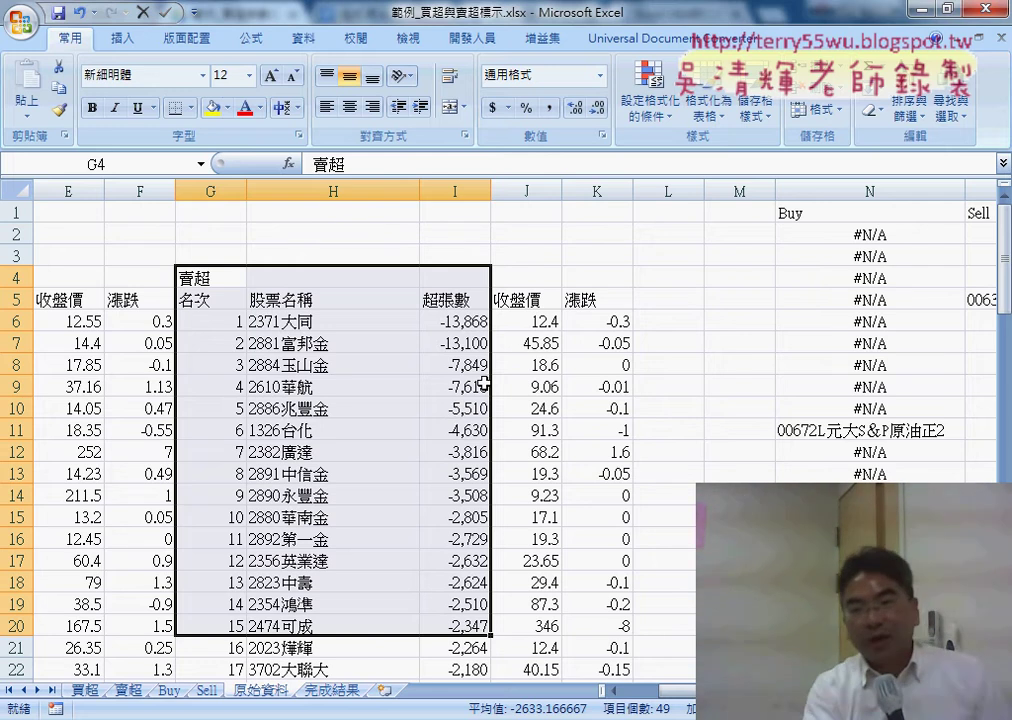
pyautogui.click(802, 213)
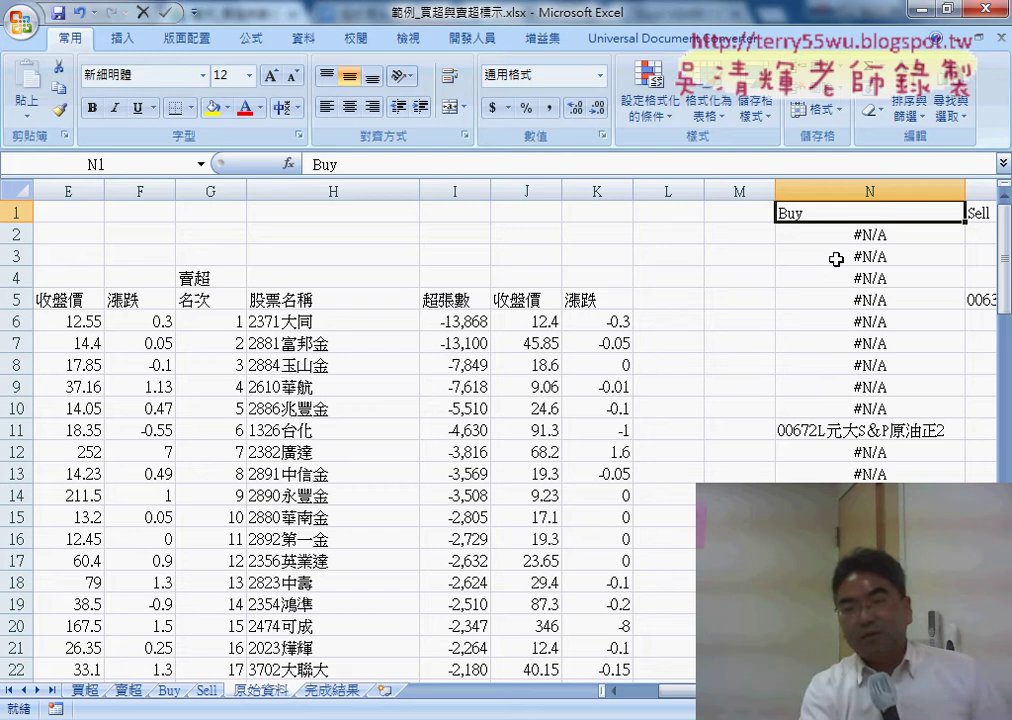
pyautogui.click(838, 191)
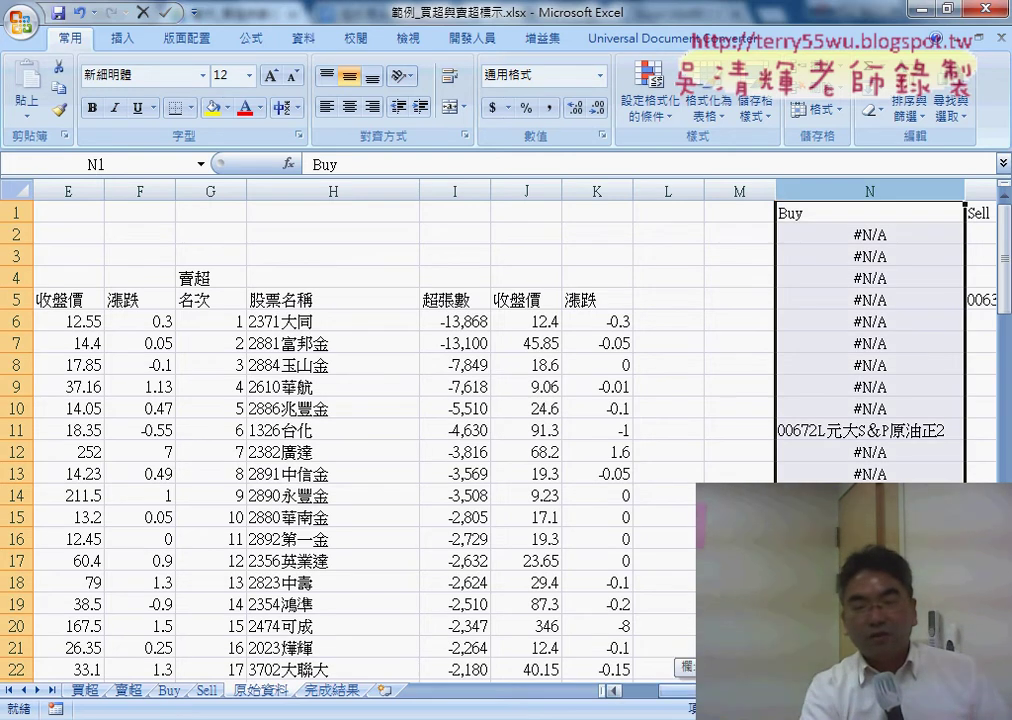
pyautogui.hscroll(5, 640, 690)
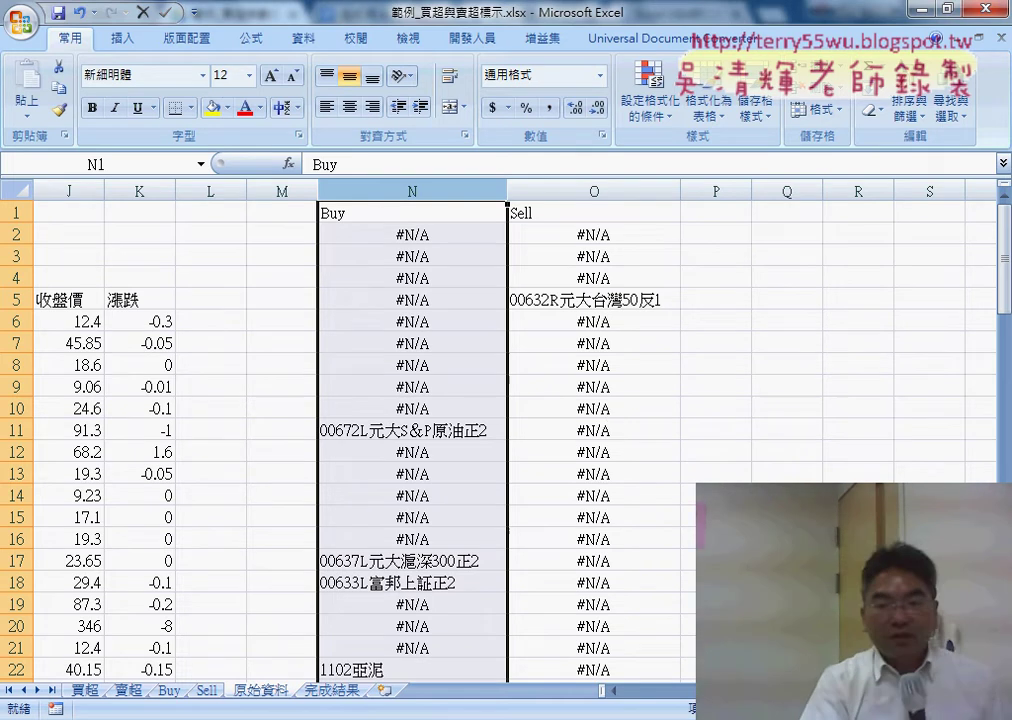
pyautogui.hscroll(-8, 688, 703)
pyautogui.hscroll(-1, 688, 703)
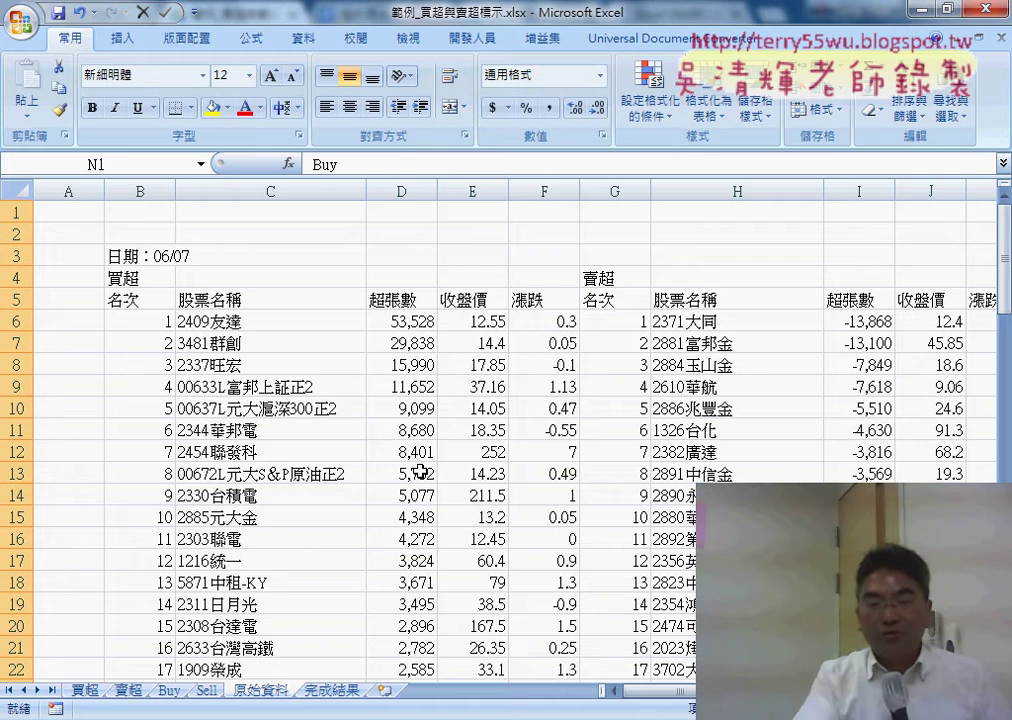
pyautogui.click(168, 691)
pyautogui.click(95, 690)
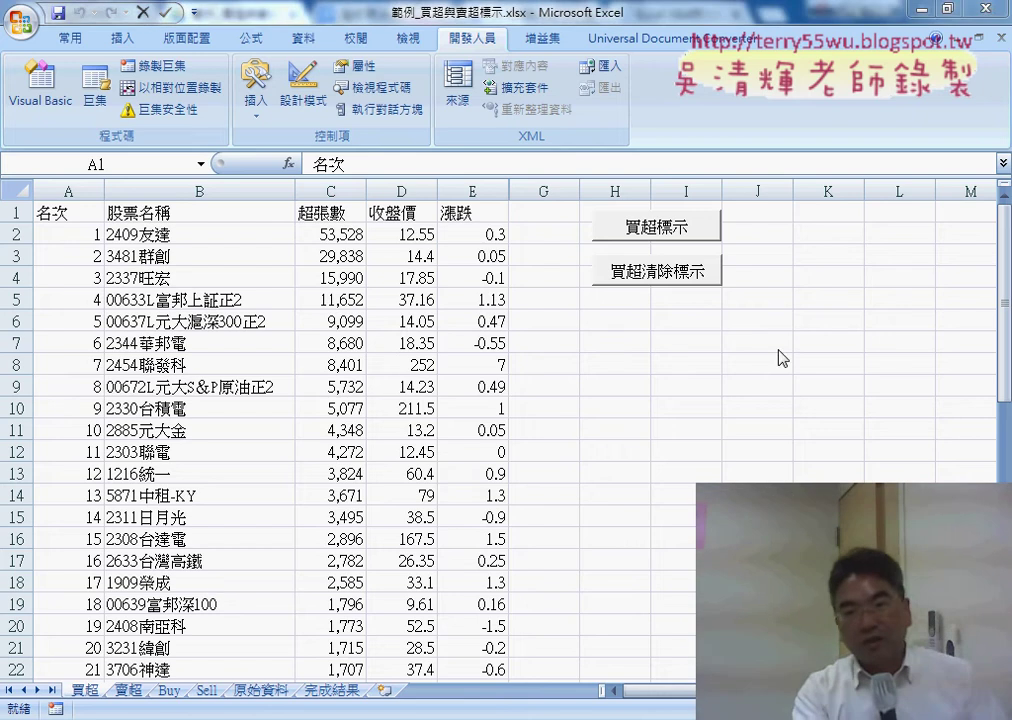
pyautogui.click(659, 235)
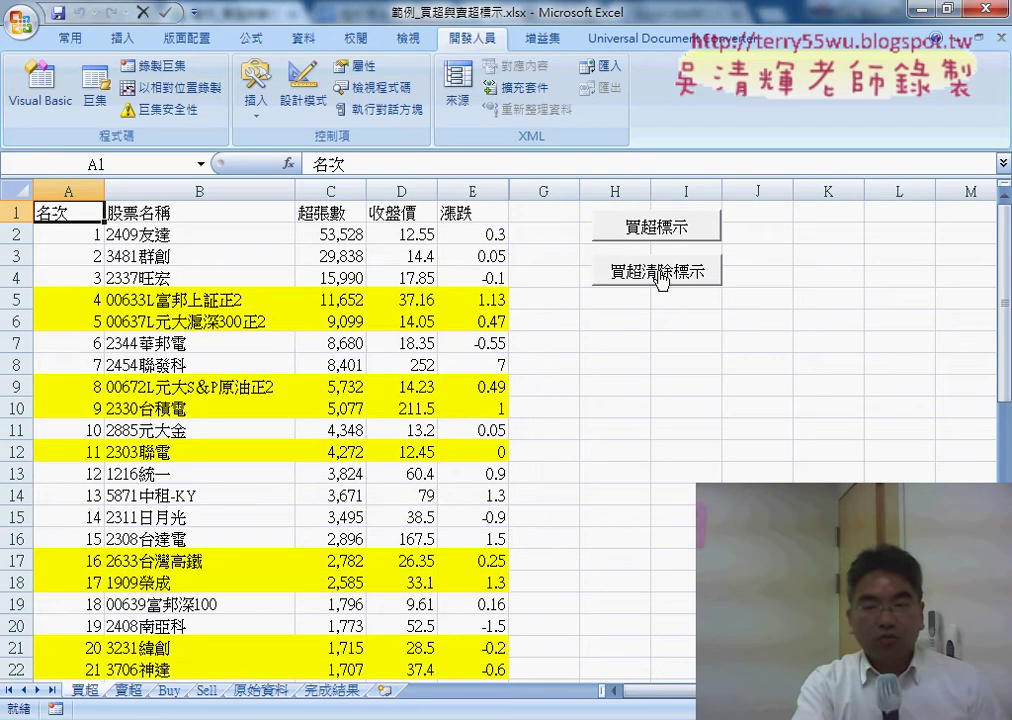
pyautogui.click(661, 272)
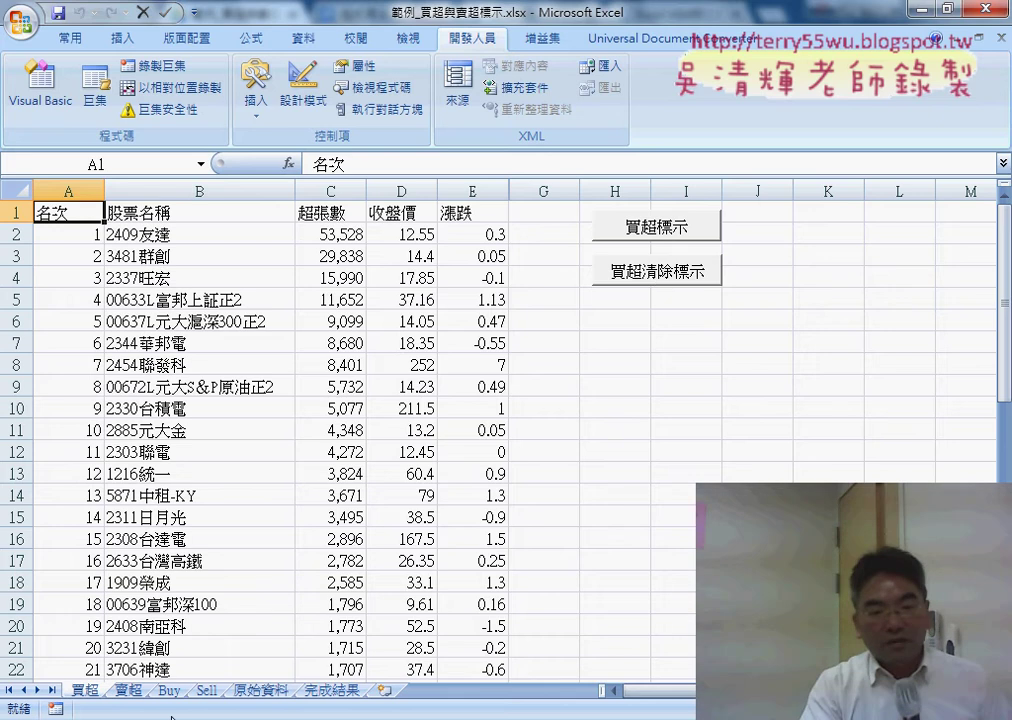
pyautogui.click(168, 690)
pyautogui.click(80, 690)
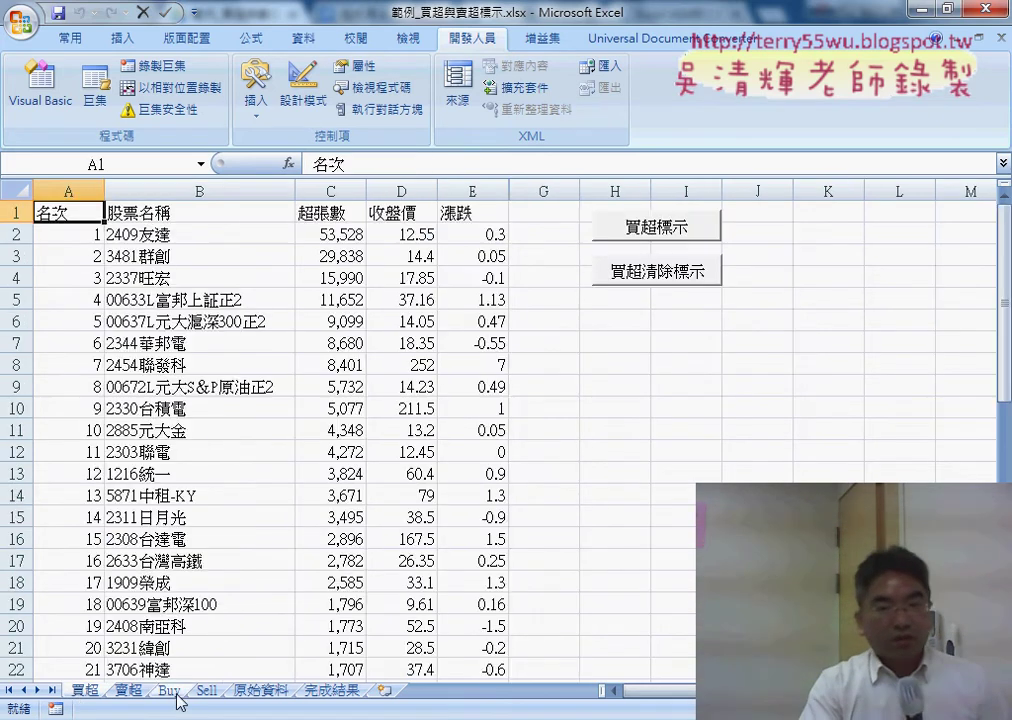
pyautogui.click(558, 236)
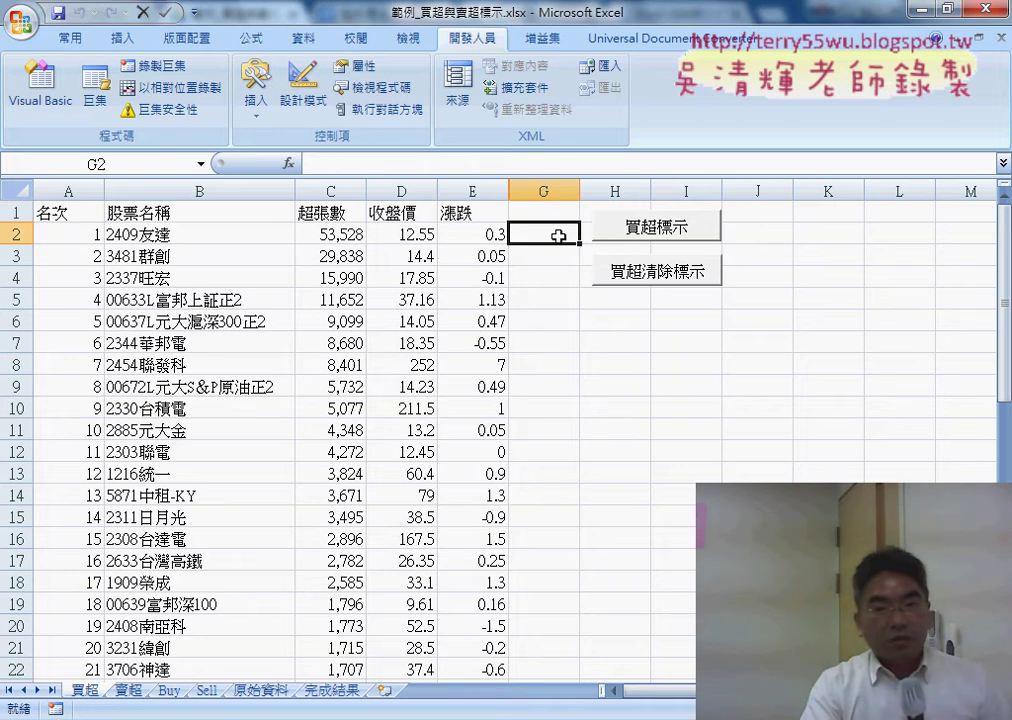
# - Insert COUNTIF from the 統計 function category into cell G2
pyautogui.click(289, 163)
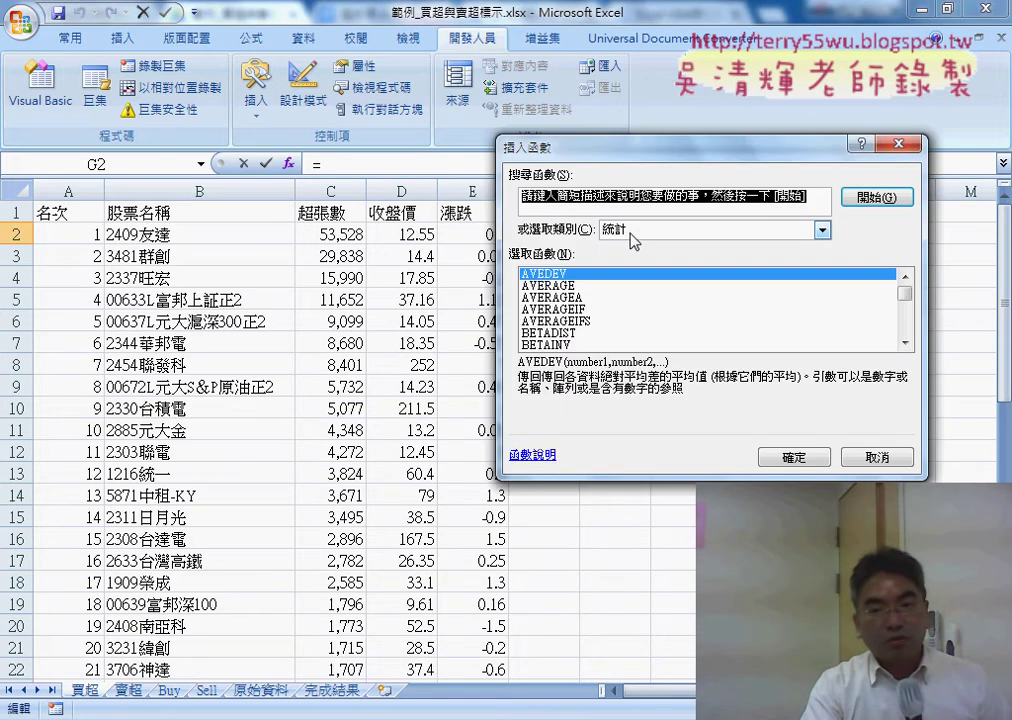
pyautogui.click(905, 343)
pyautogui.click(905, 343)
pyautogui.click(905, 343)
pyautogui.doubleClick(905, 343)
pyautogui.click(905, 343)
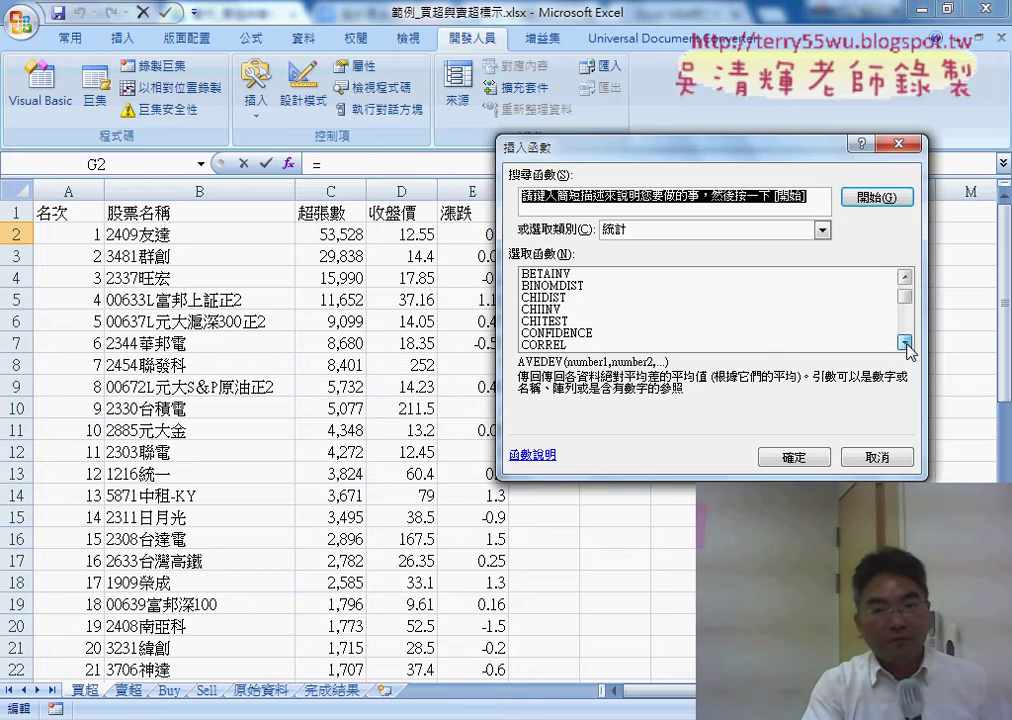
pyautogui.click(905, 343)
pyautogui.click(905, 343)
pyautogui.doubleClick(905, 343)
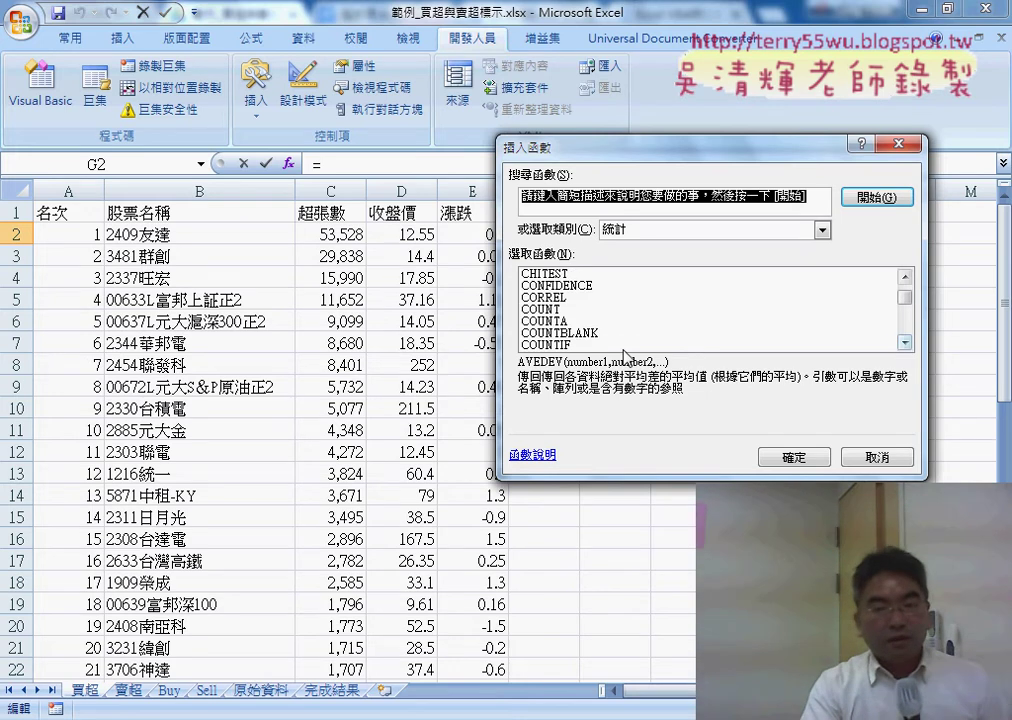
pyautogui.click(593, 345)
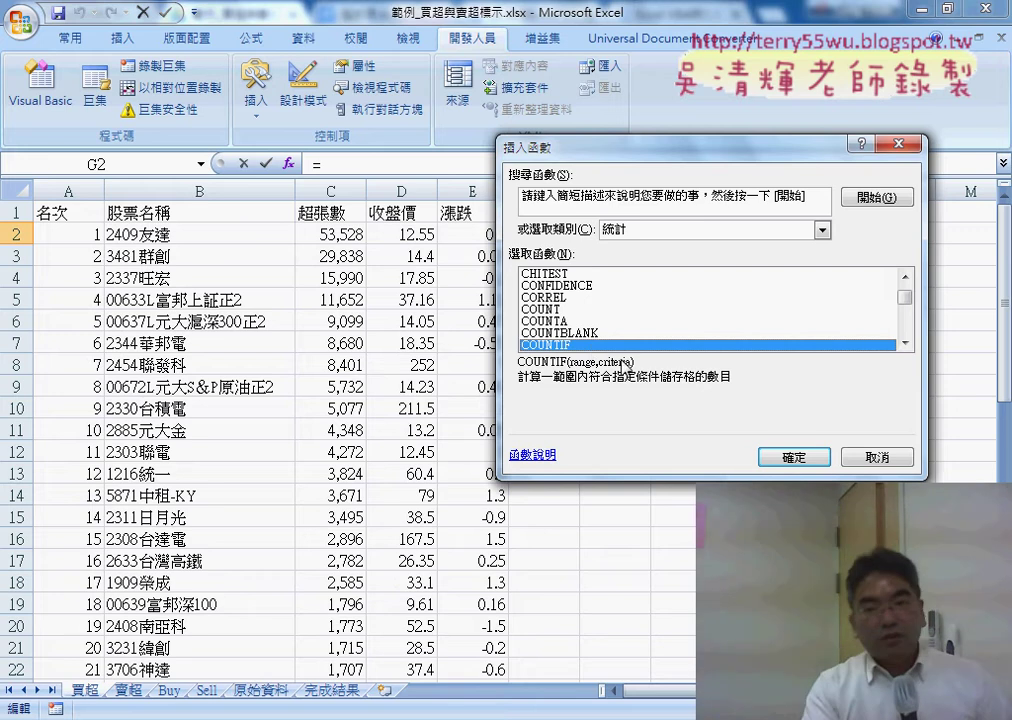
pyautogui.click(790, 458)
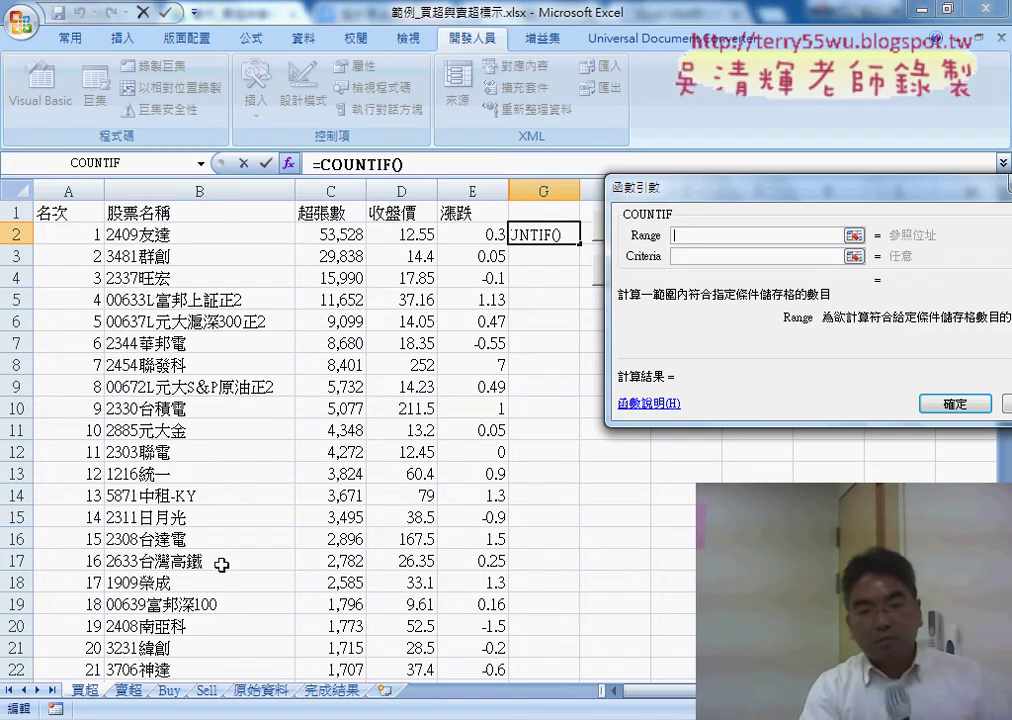
# - Fill the COUNTIF Range box with Buy!A2:A91, extending from A2 with Ctrl+Shift+Down
pyautogui.click(168, 691)
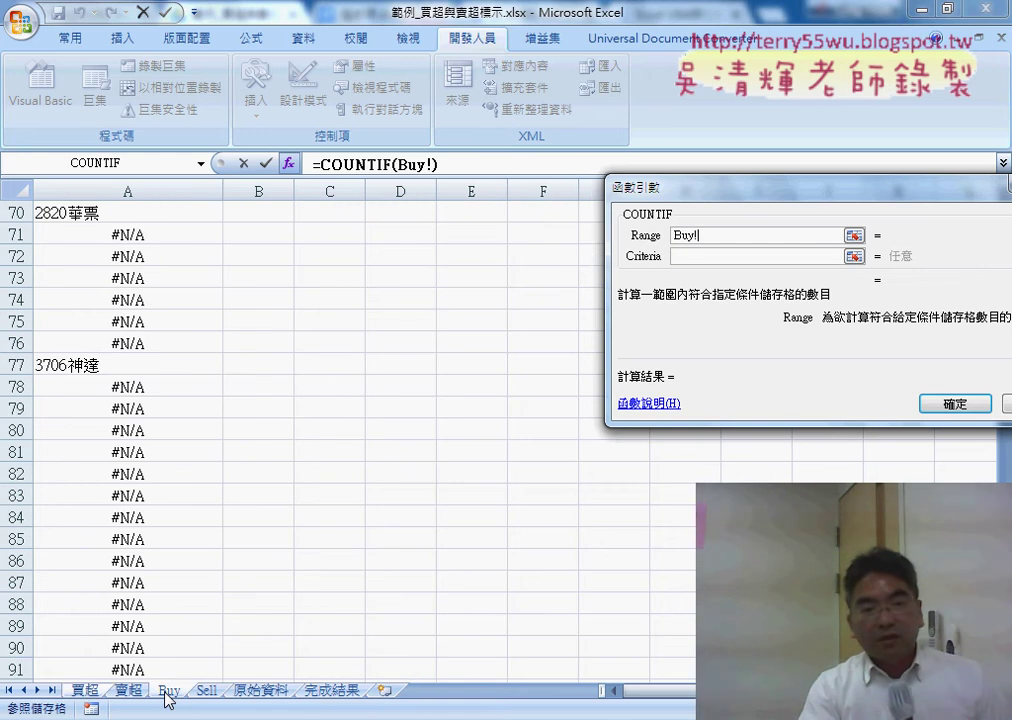
pyautogui.scroll(6, 258, 470)
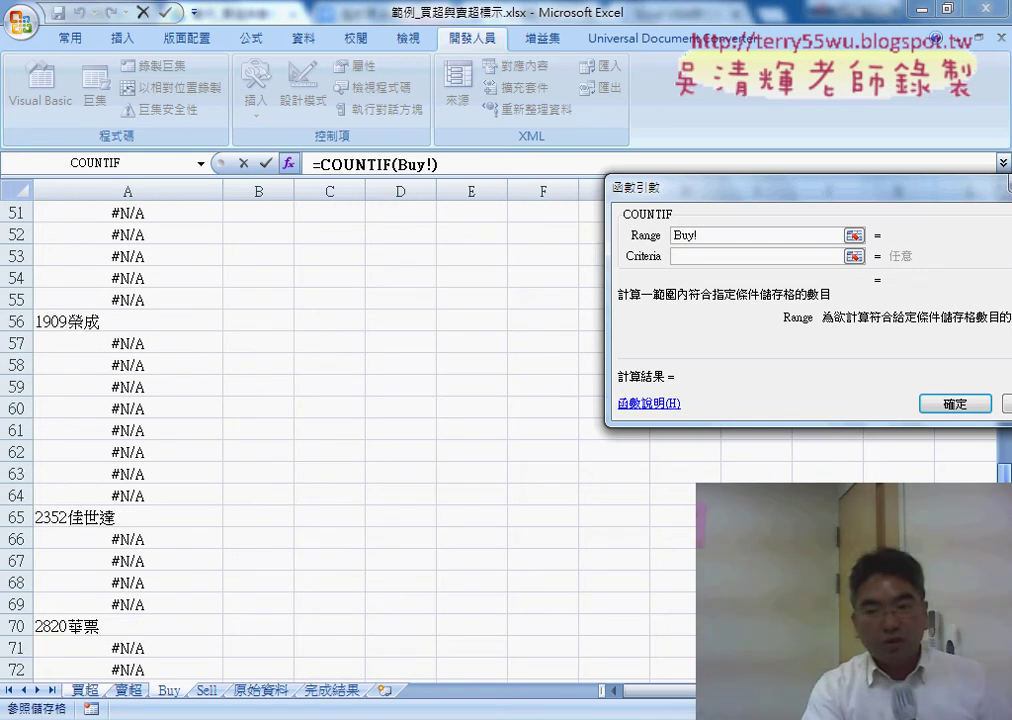
pyautogui.scroll(17, 258, 470)
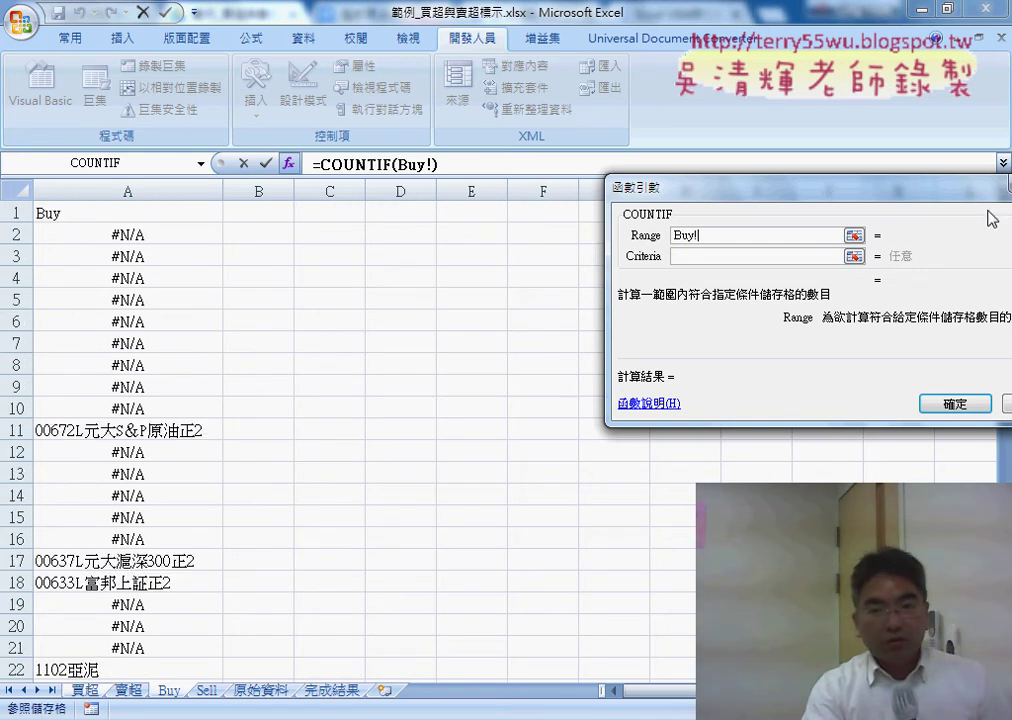
pyautogui.click(86, 234)
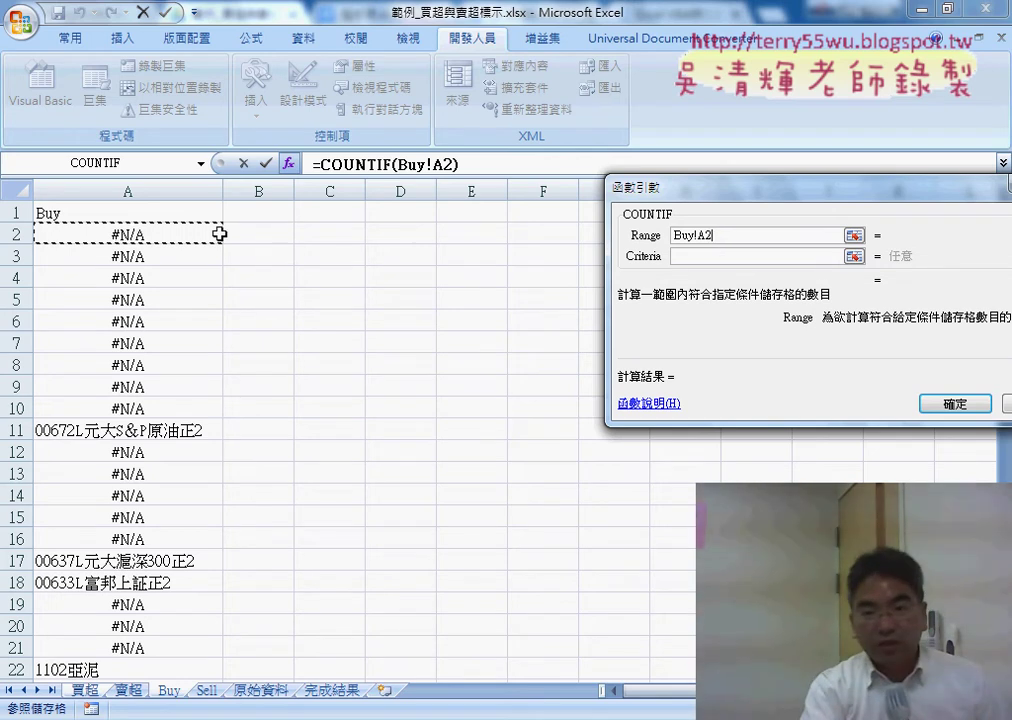
pyautogui.click(130, 233)
pyautogui.moveTo(130, 233)
pyautogui.mouseDown()
pyautogui.moveTo(210, 672)
pyautogui.moveTo(117, 145)
pyautogui.moveTo(125, 298)
pyautogui.mouseUp()
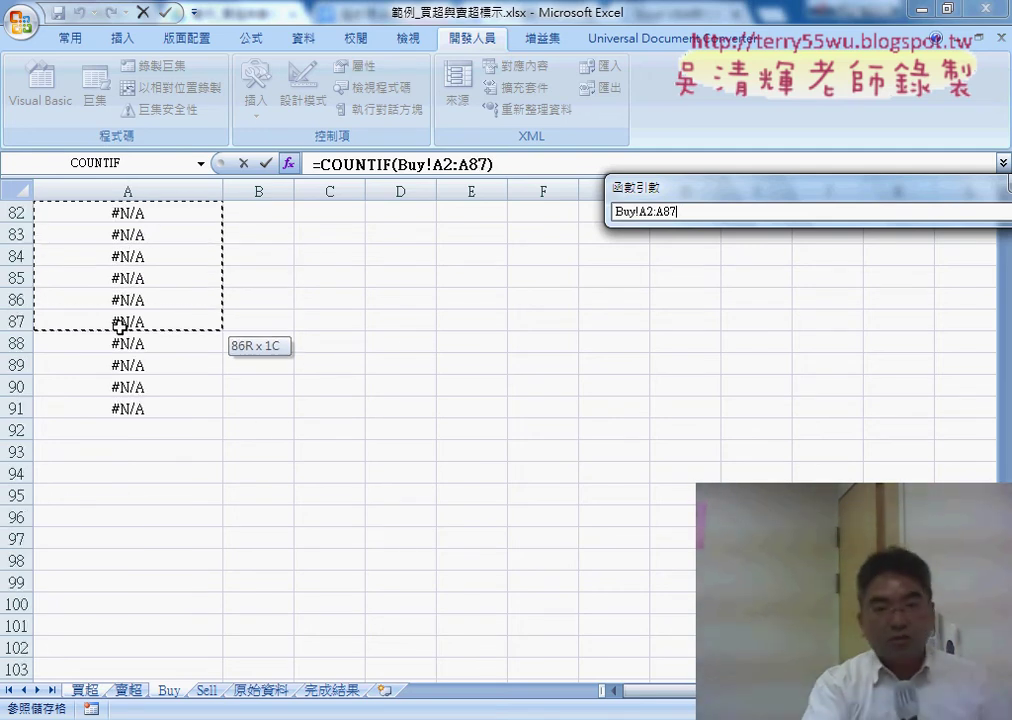
pyautogui.moveTo(125, 298)
pyautogui.mouseDown()
pyautogui.moveTo(128, 87)
pyautogui.moveTo(135, 234)
pyautogui.mouseUp()
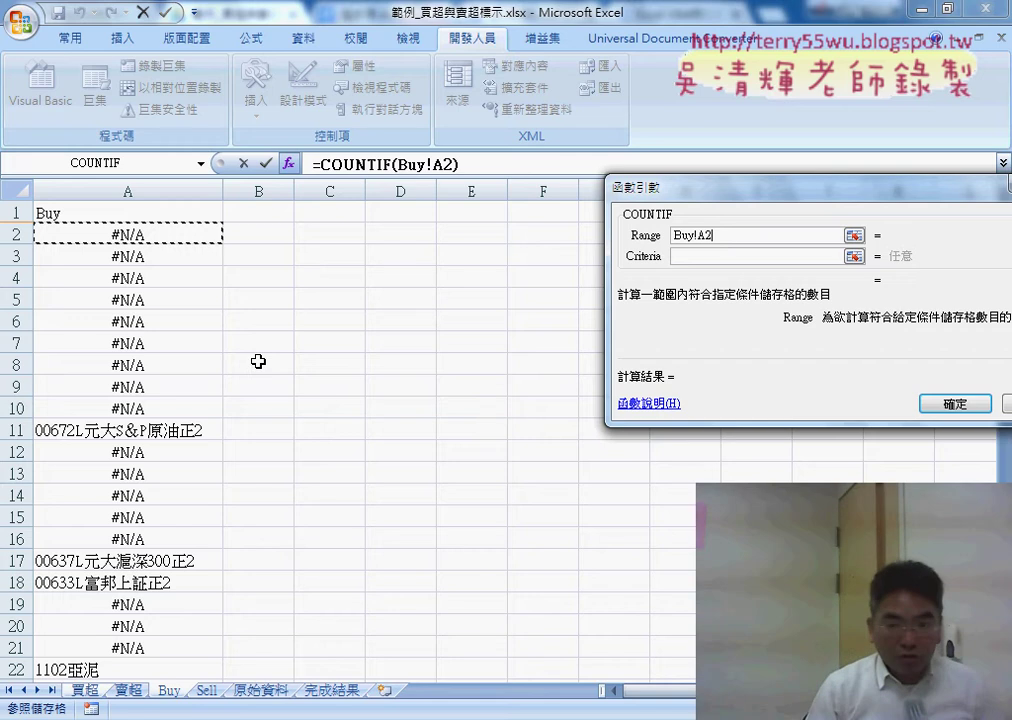
pyautogui.hotkey('ctrl', 'shift', 'Down')
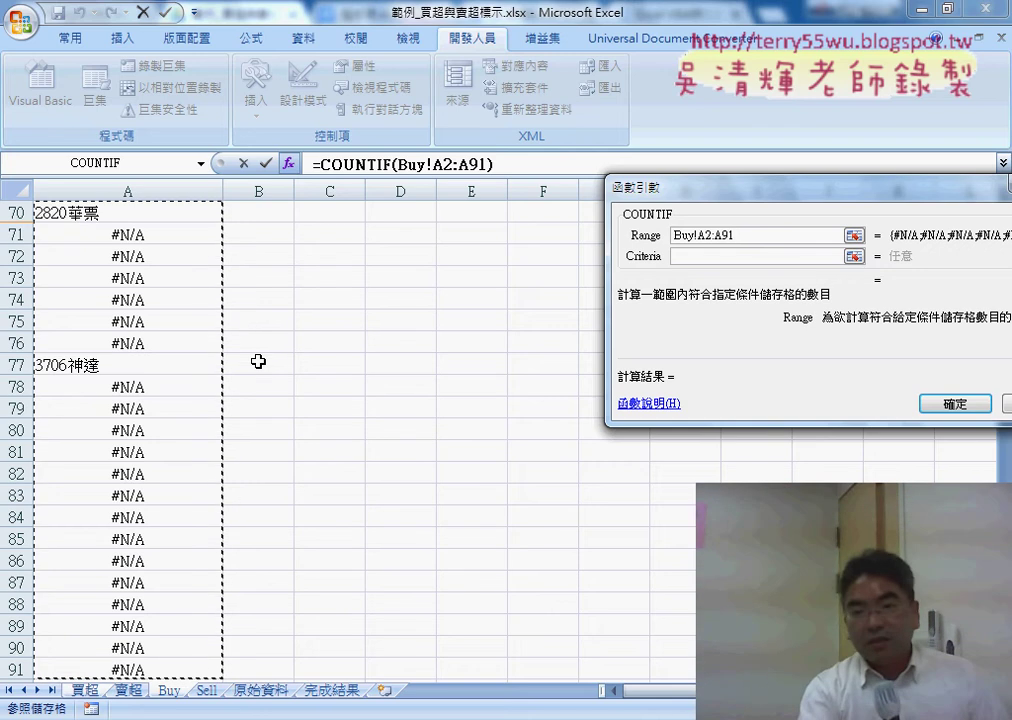
pyautogui.moveTo(722, 186); pyautogui.dragTo(548, 184)
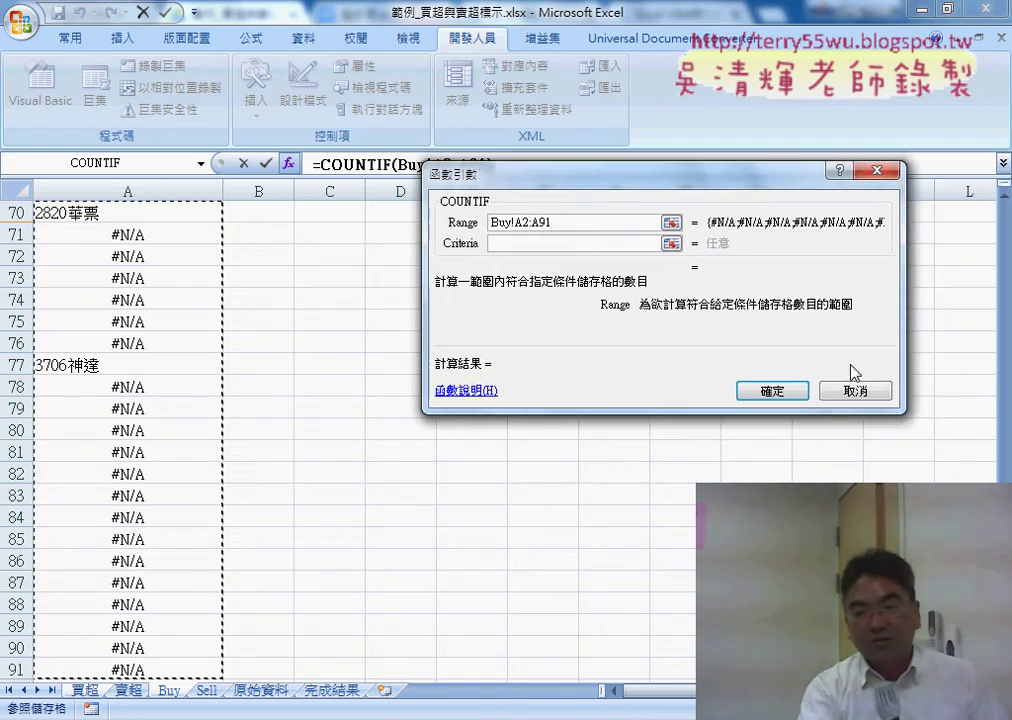
# - Cancel the unfinished formula and reinsert COUNTIF into G2 from recently used functions
pyautogui.press('Escape')
pyautogui.click(288, 163)
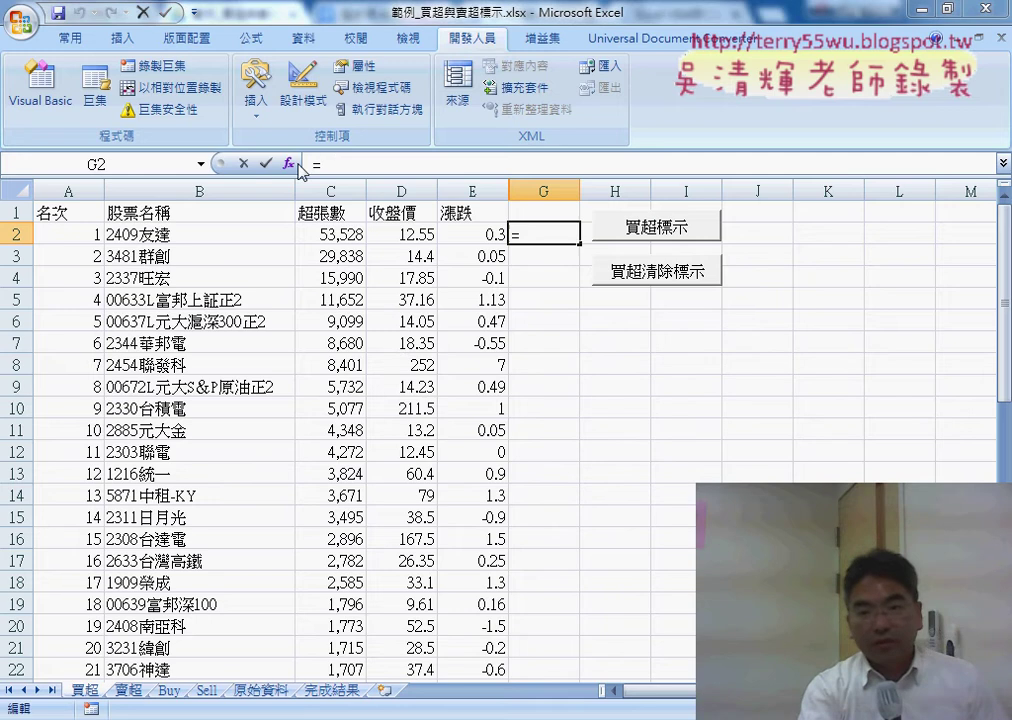
pyautogui.click(775, 210)
pyautogui.click(600, 222)
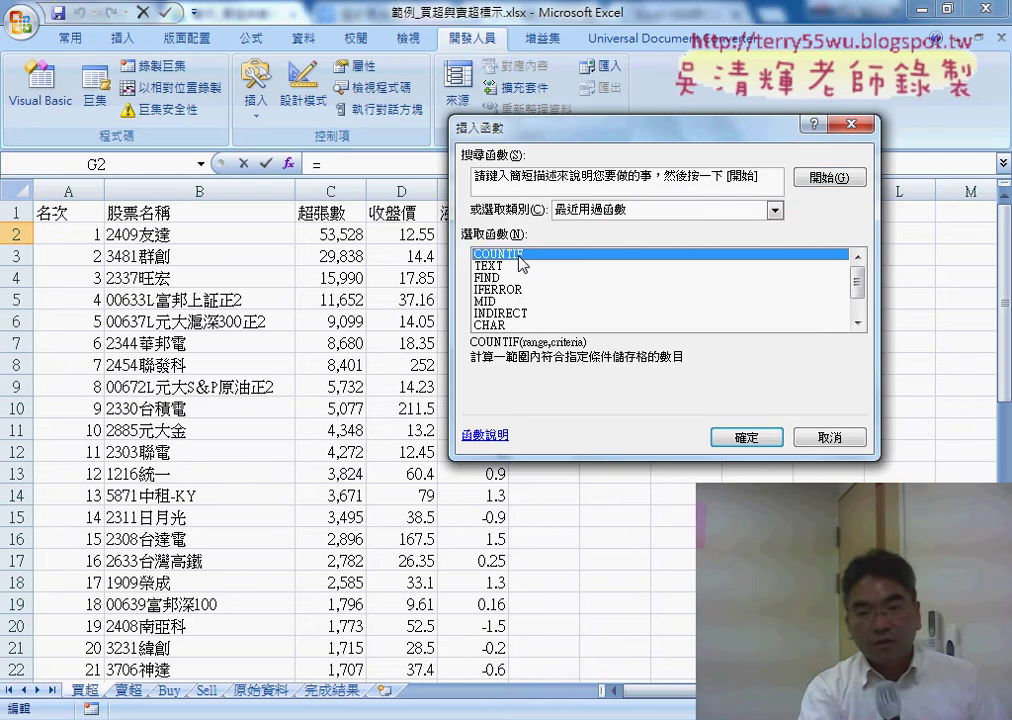
pyautogui.doubleClick(518, 256)
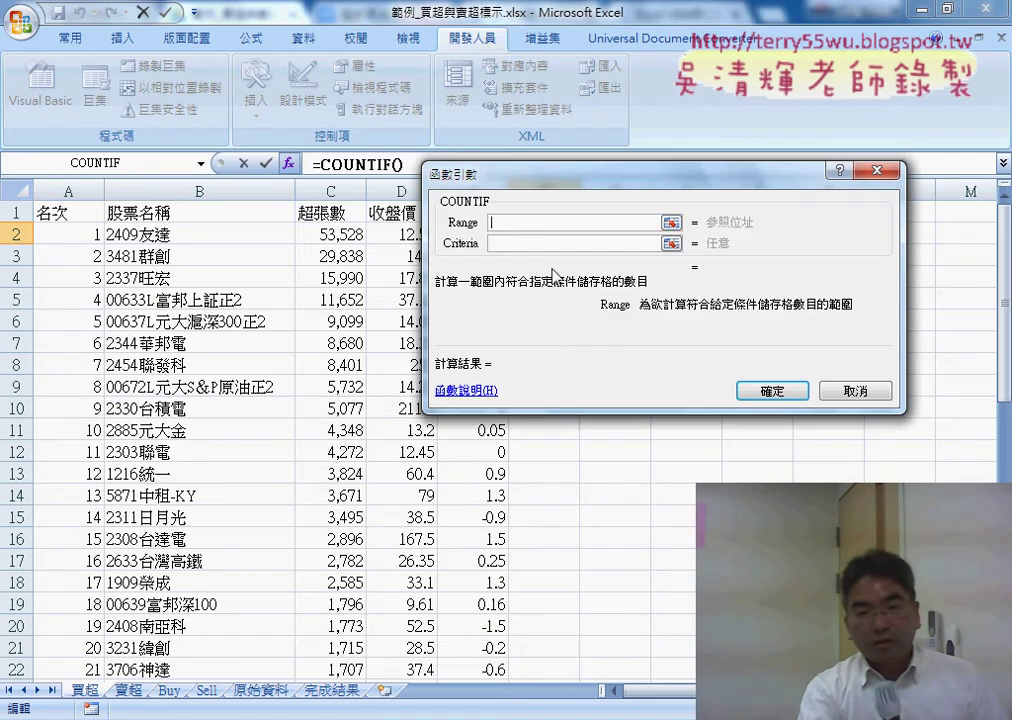
# - Enter Range Buy!A2:A91 and Criteria B2, completing =COUNTIF(Buy!A2:A91,B2) in G2
pyautogui.click(169, 691)
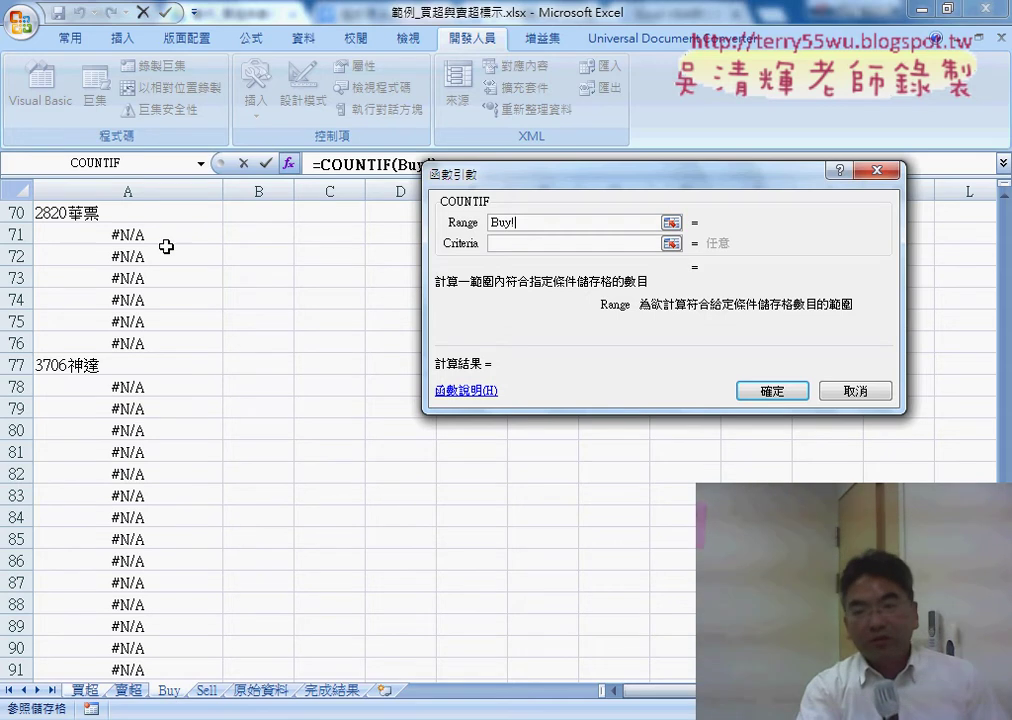
pyautogui.scroll(18, 120, 300)
pyautogui.scroll(5, 120, 300)
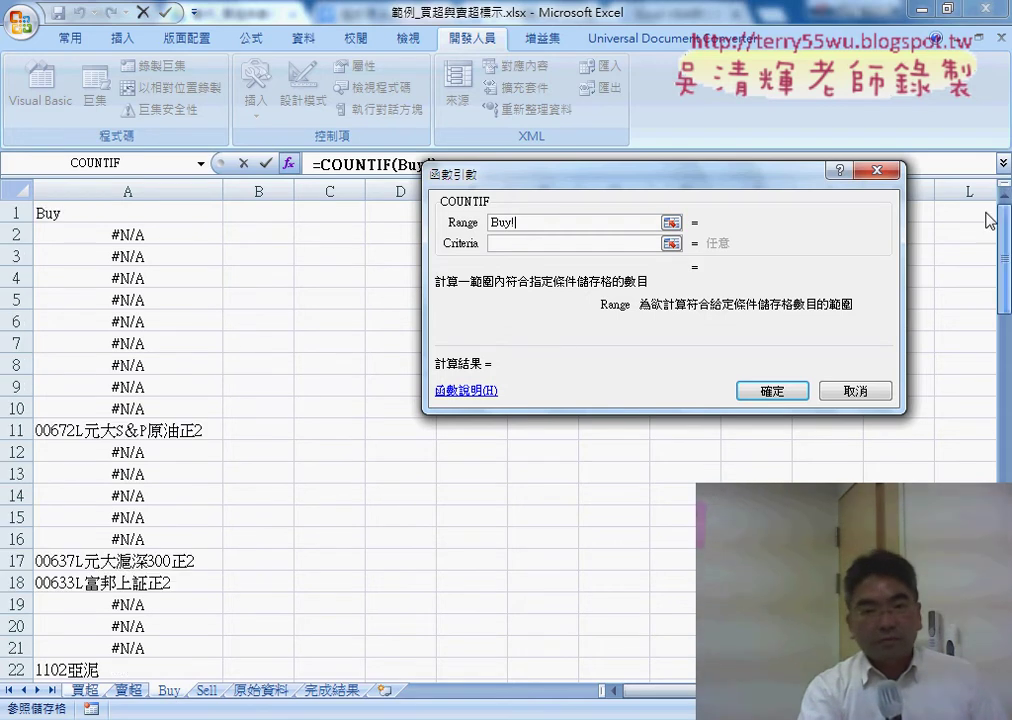
pyautogui.click(138, 236)
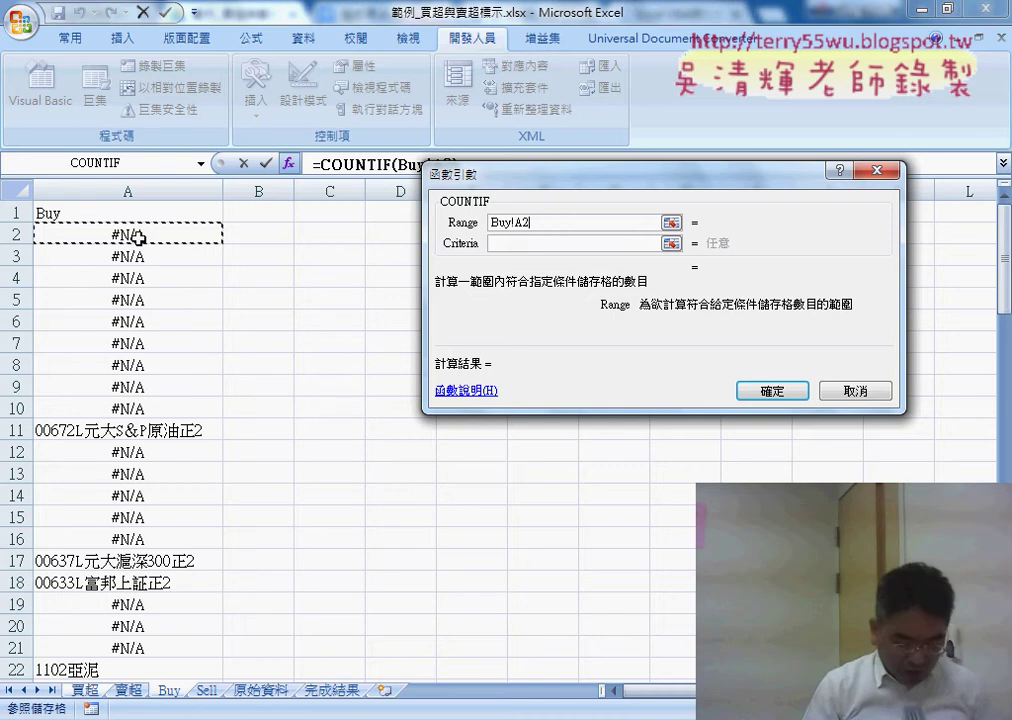
pyautogui.hotkey('ctrl', 'shift', 'Down')
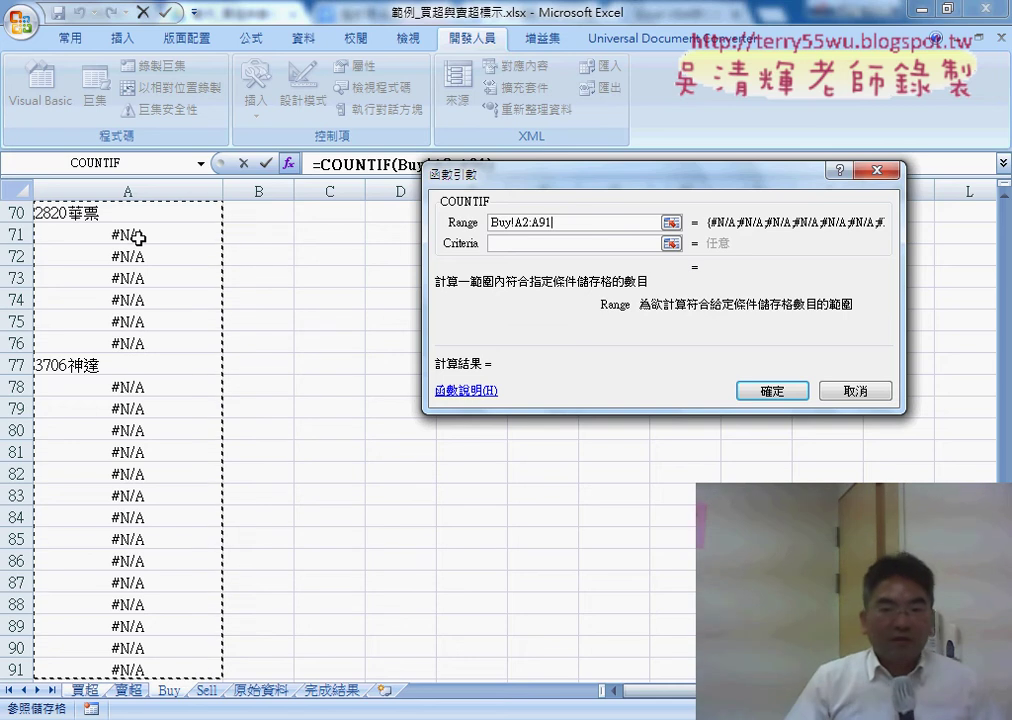
pyautogui.click(513, 244)
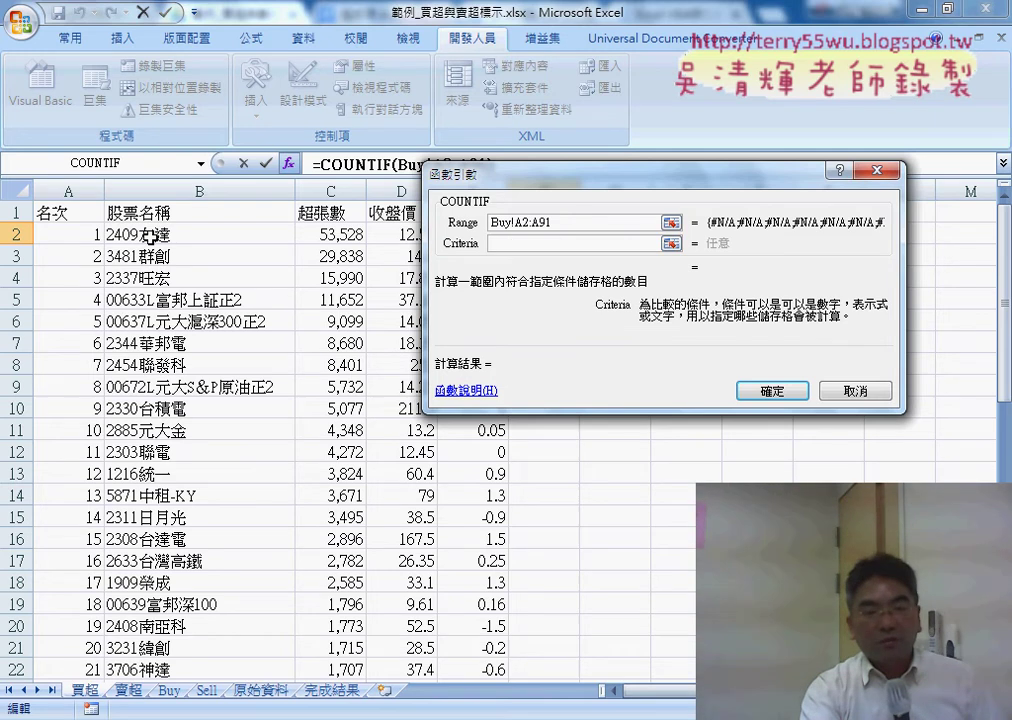
pyautogui.click(150, 236)
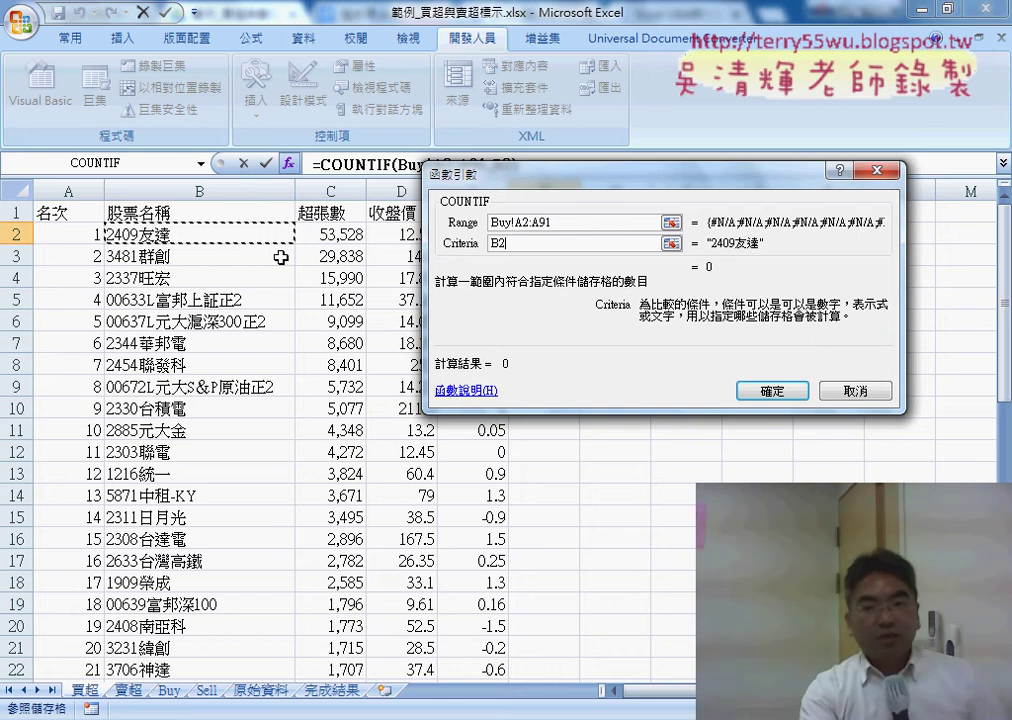
pyautogui.click(772, 390)
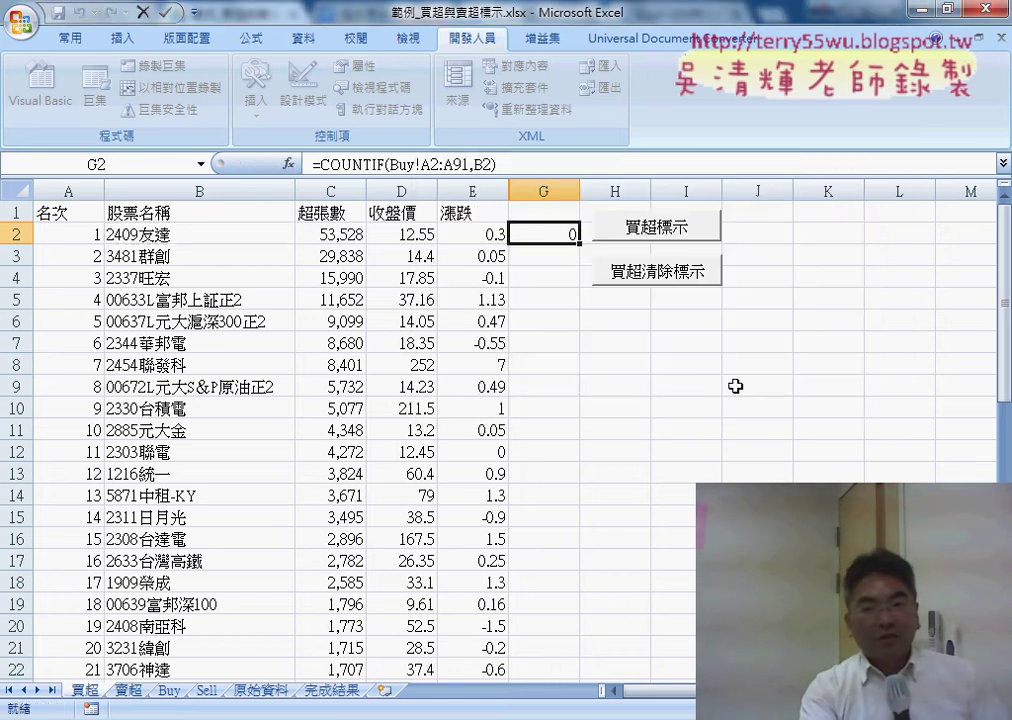
# - Copy =COUNTIF(Buy!A2:A91,B2) down column G and cross-check the 1s against the Buy sheet
pyautogui.doubleClick(580, 242)
pyautogui.click(566, 301)
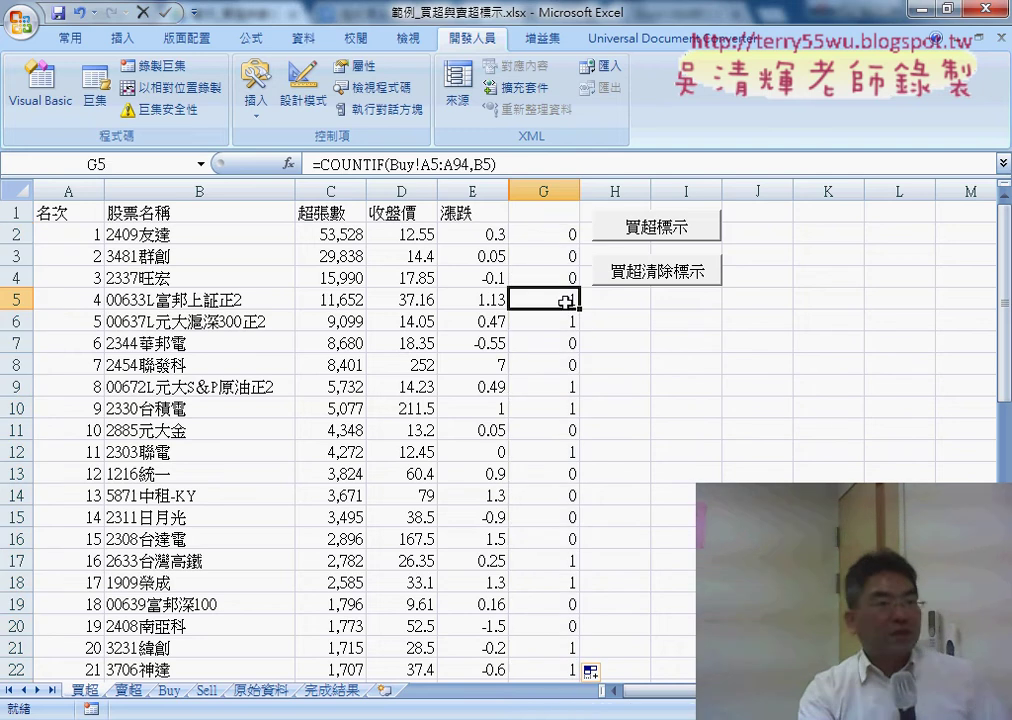
pyautogui.click(553, 235)
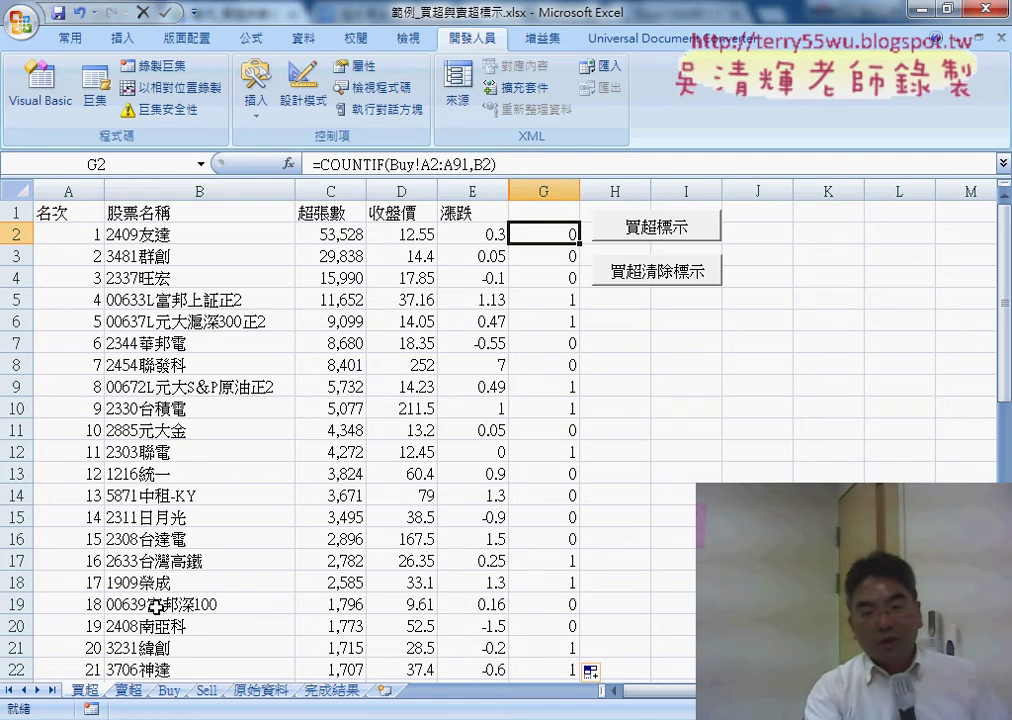
pyautogui.click(169, 691)
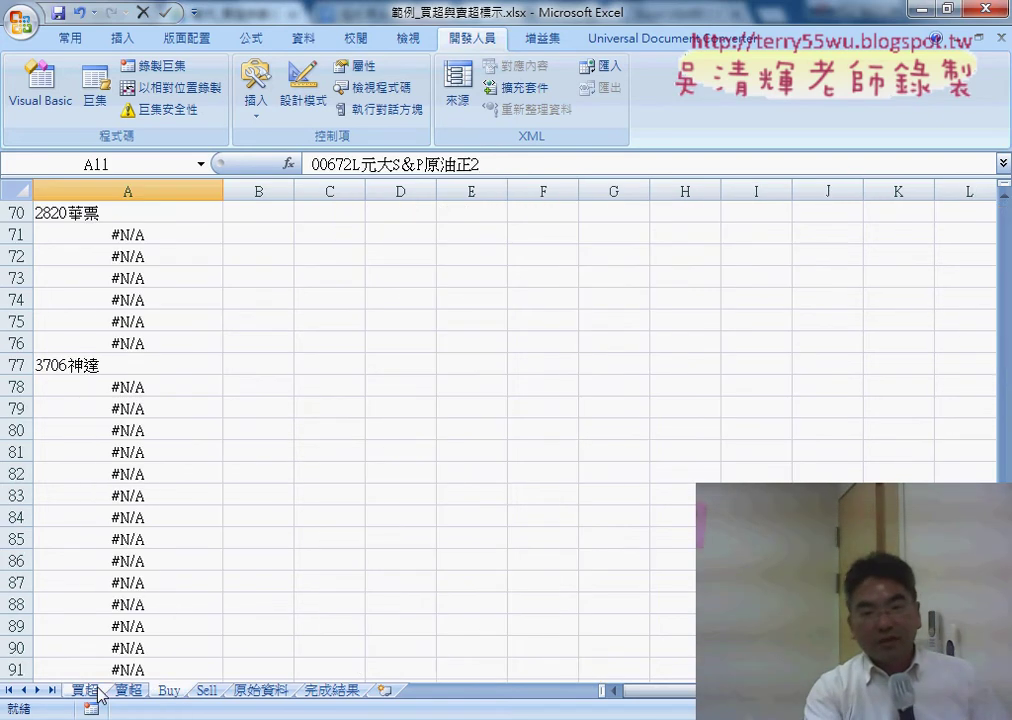
pyautogui.click(85, 691)
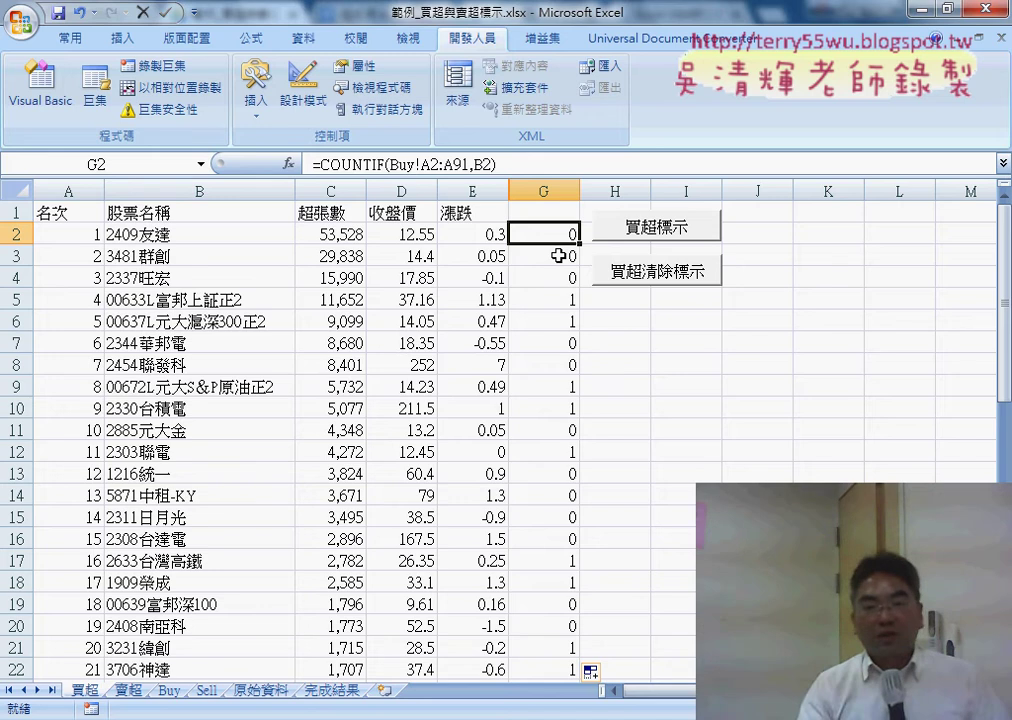
# - Turn on AutoFilter and filter column G to show only value 1, leaving 11 stocks
pyautogui.click(556, 210)
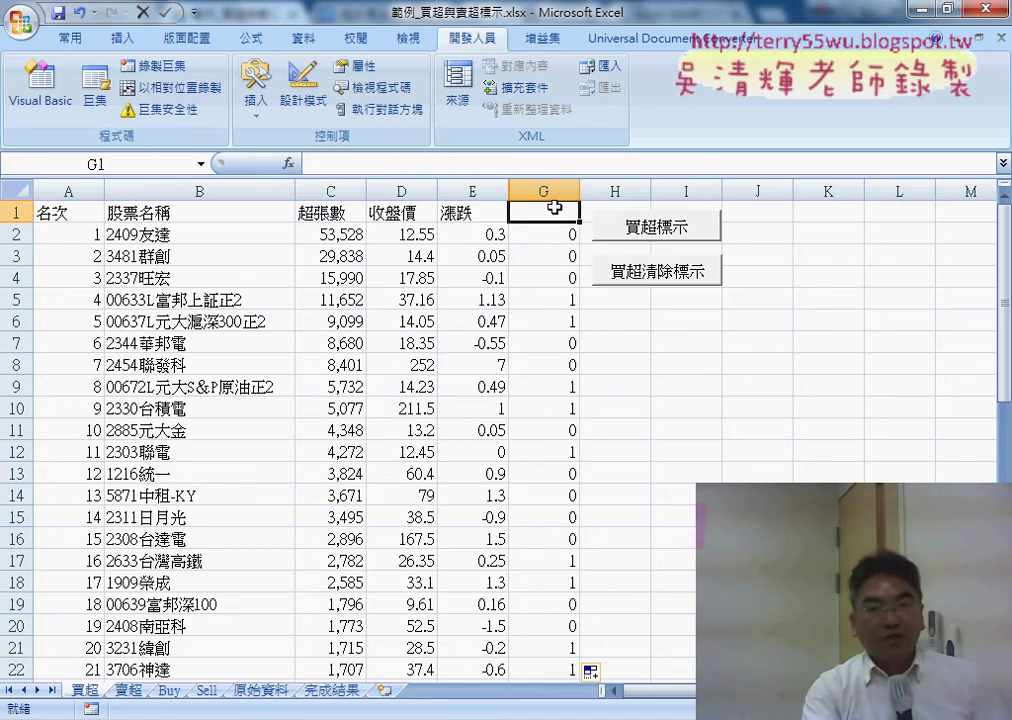
pyautogui.click(310, 42)
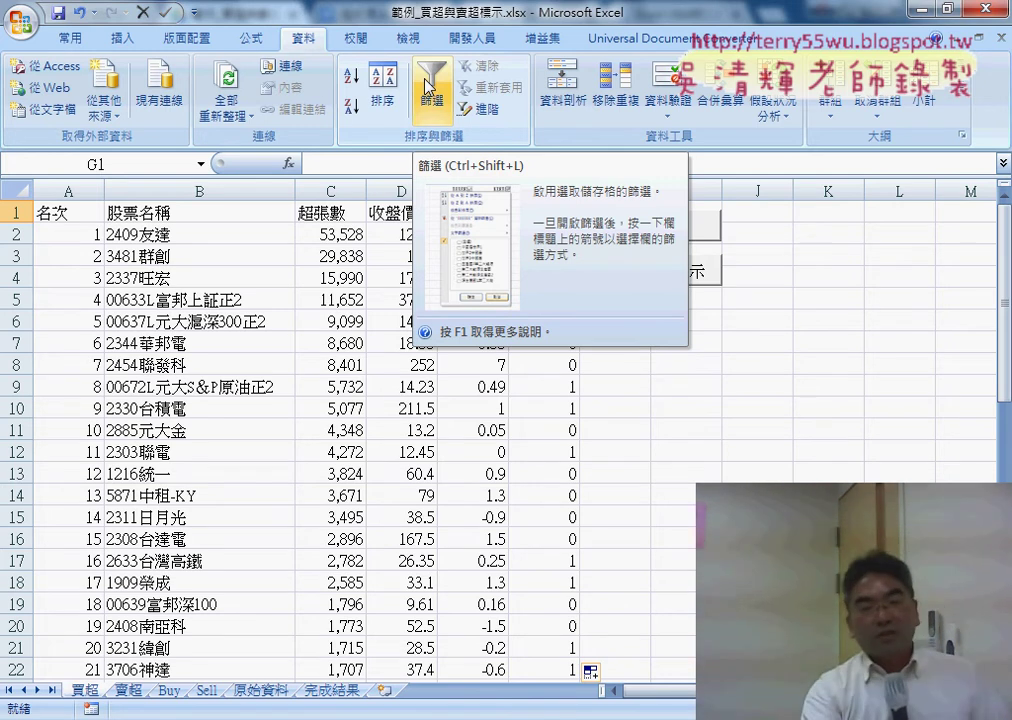
pyautogui.click(428, 86)
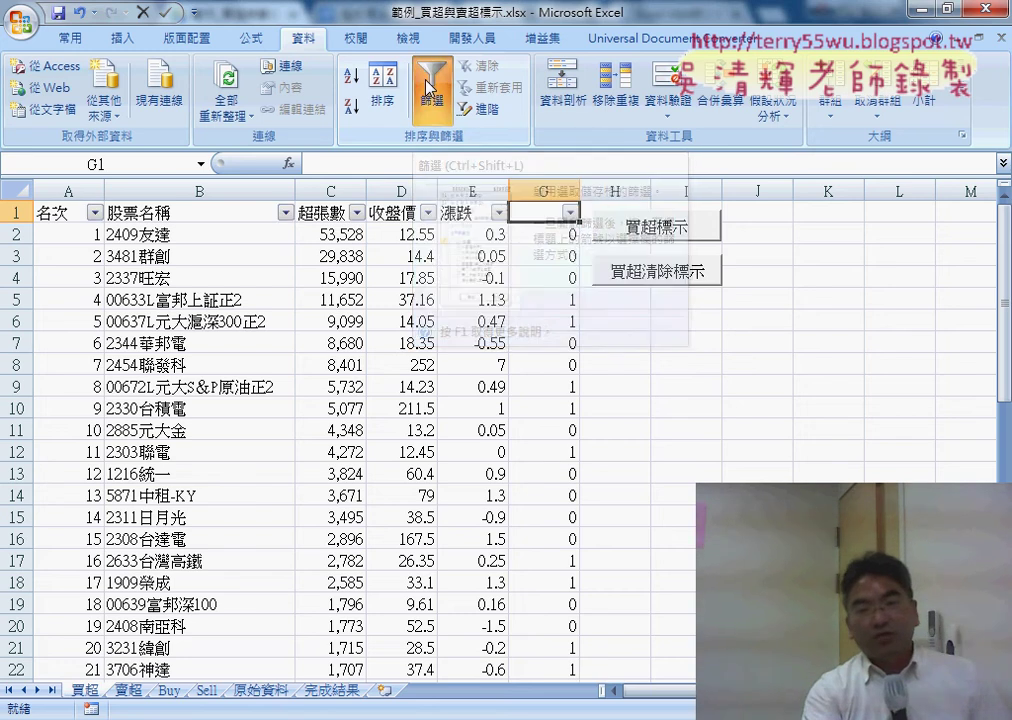
pyautogui.click(569, 212)
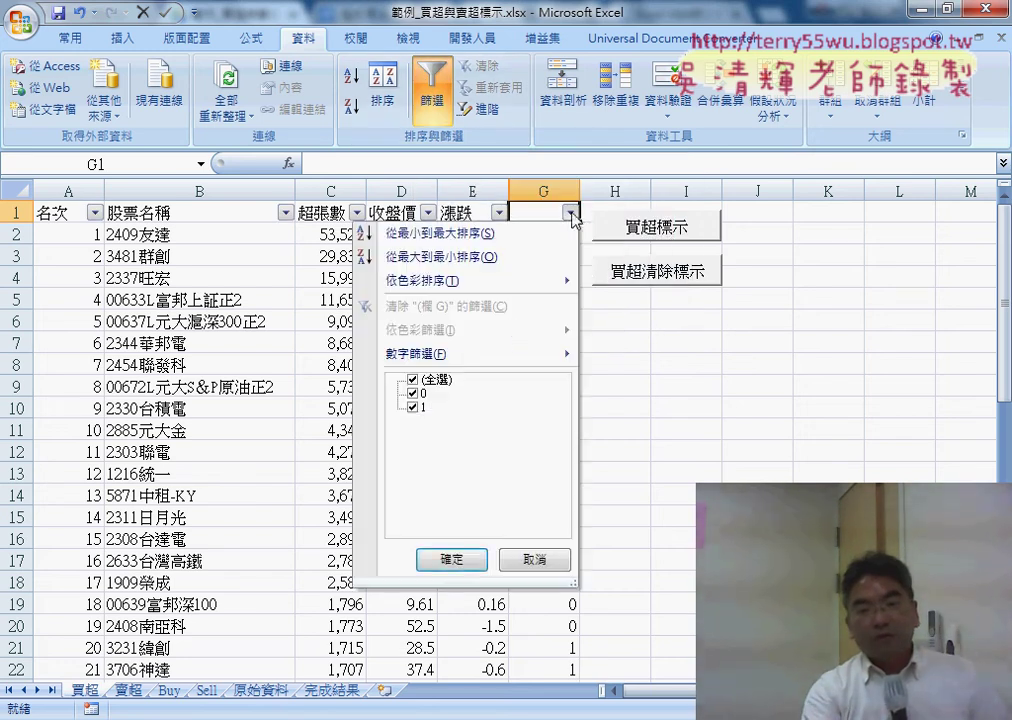
pyautogui.click(412, 380)
pyautogui.click(414, 407)
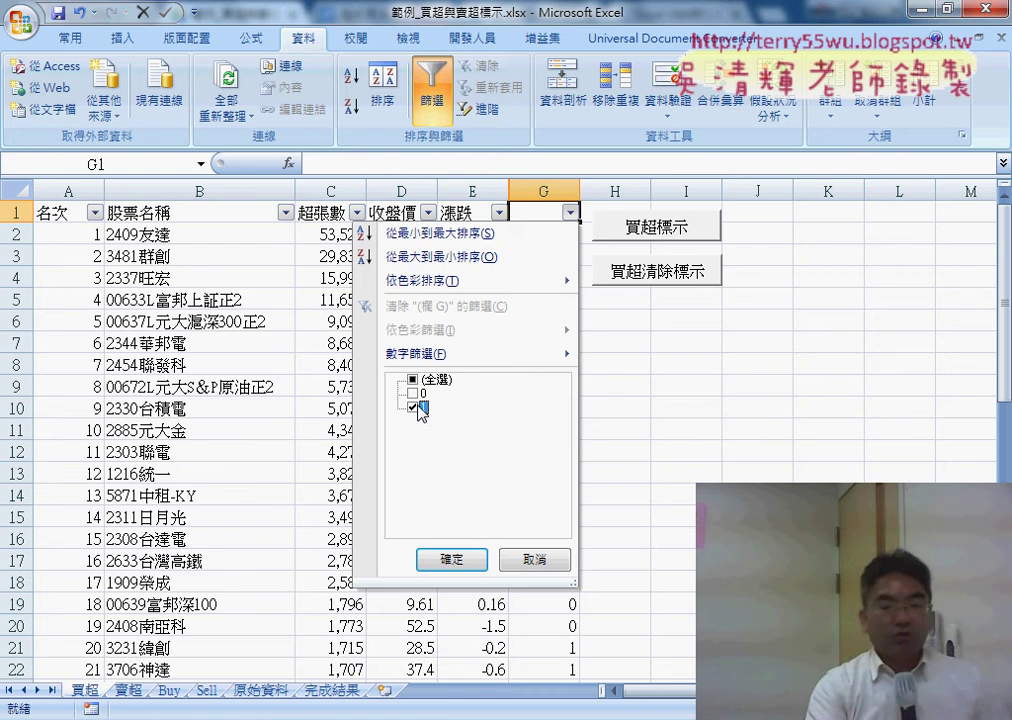
pyautogui.click(458, 558)
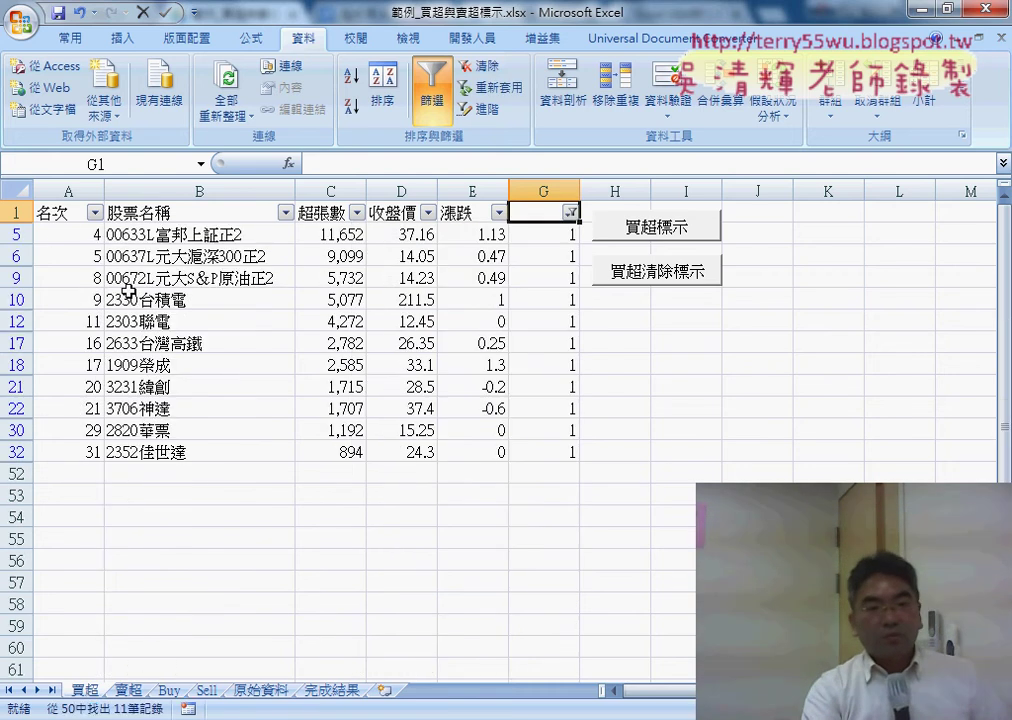
pyautogui.click(52, 234)
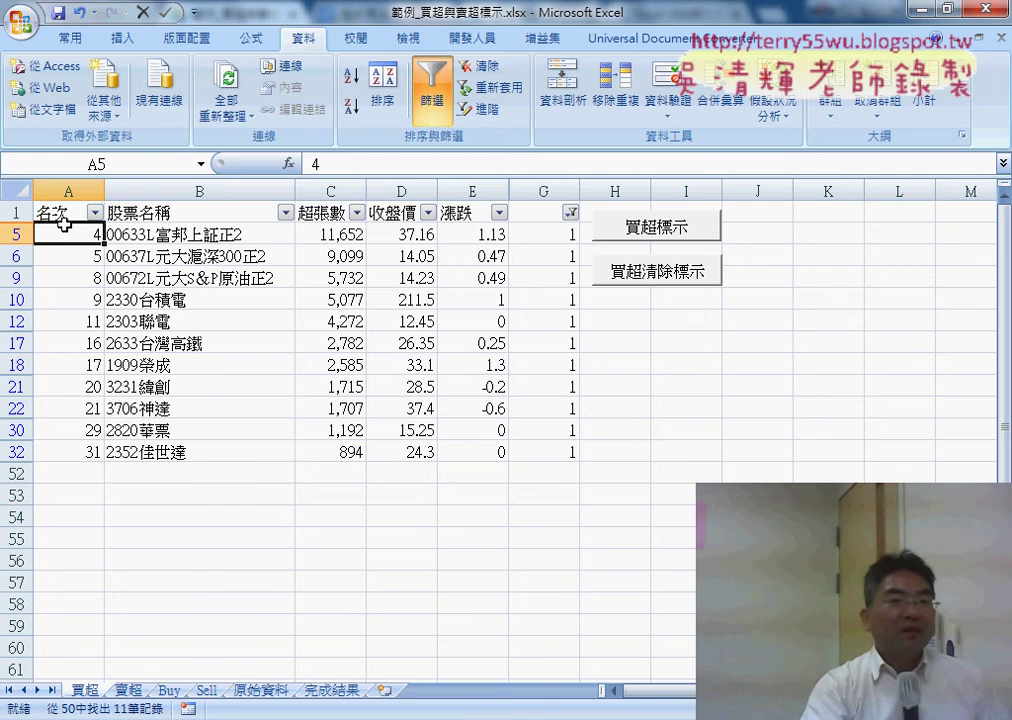
# - Fill the filtered rows A5:G32 with yellow
pyautogui.moveTo(73, 240); pyautogui.dragTo(536, 452)
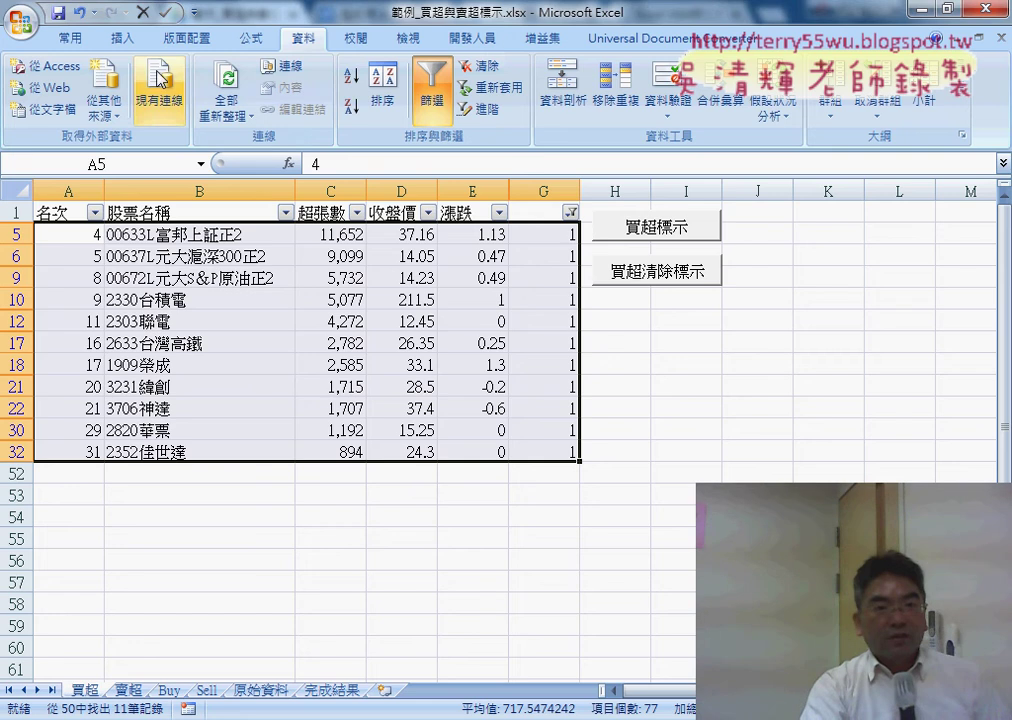
pyautogui.click(76, 40)
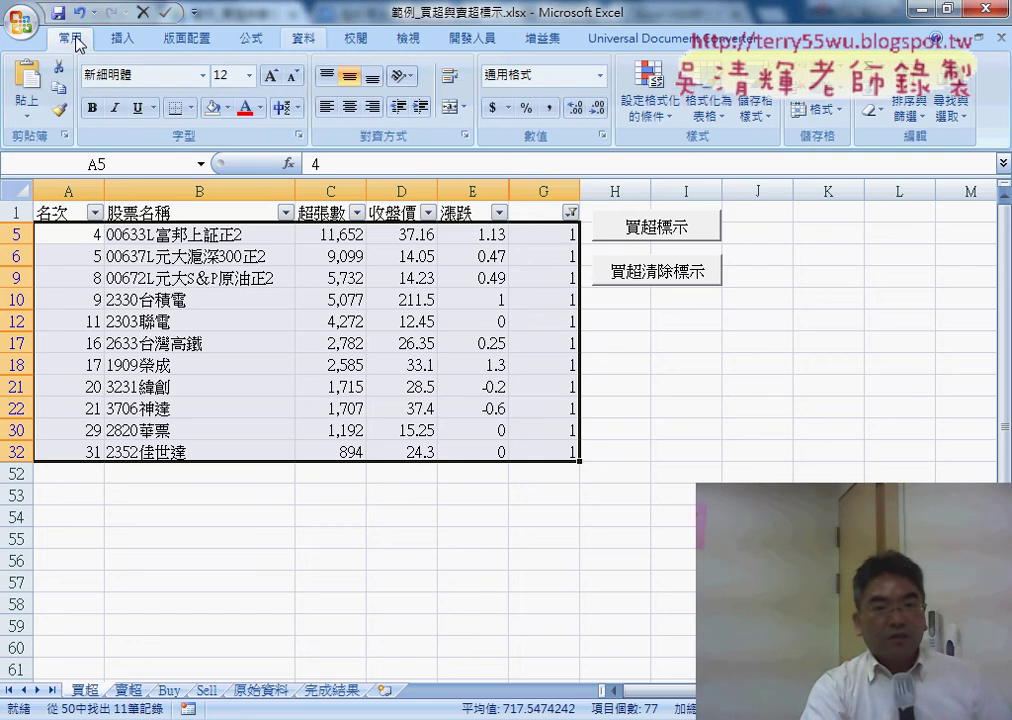
pyautogui.click(228, 108)
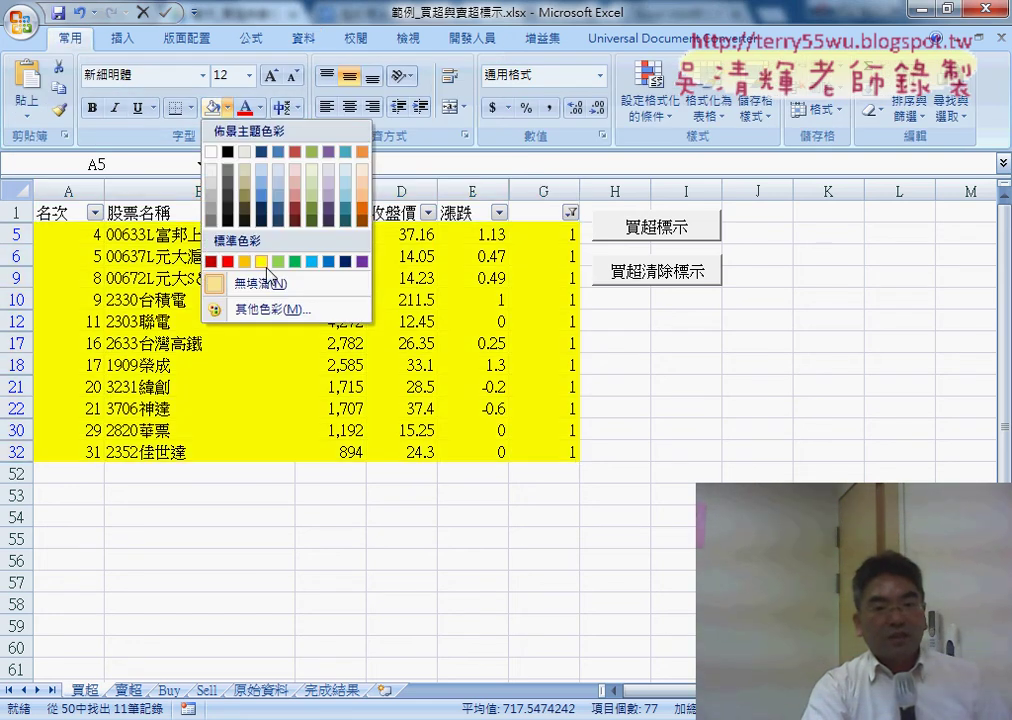
pyautogui.click(262, 262)
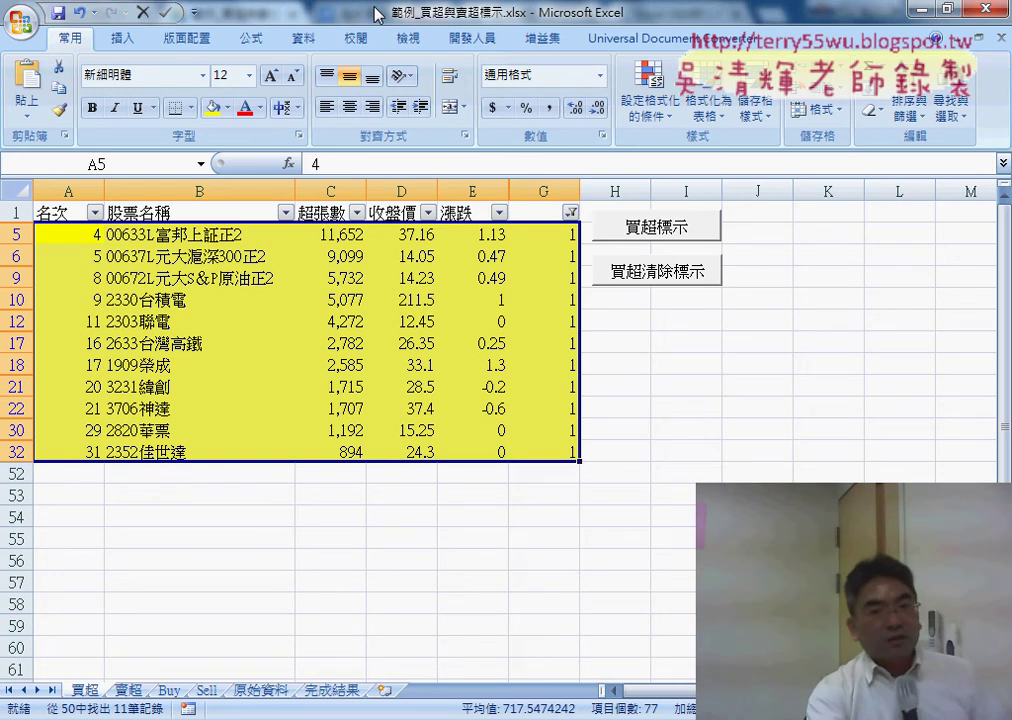
pyautogui.click(305, 42)
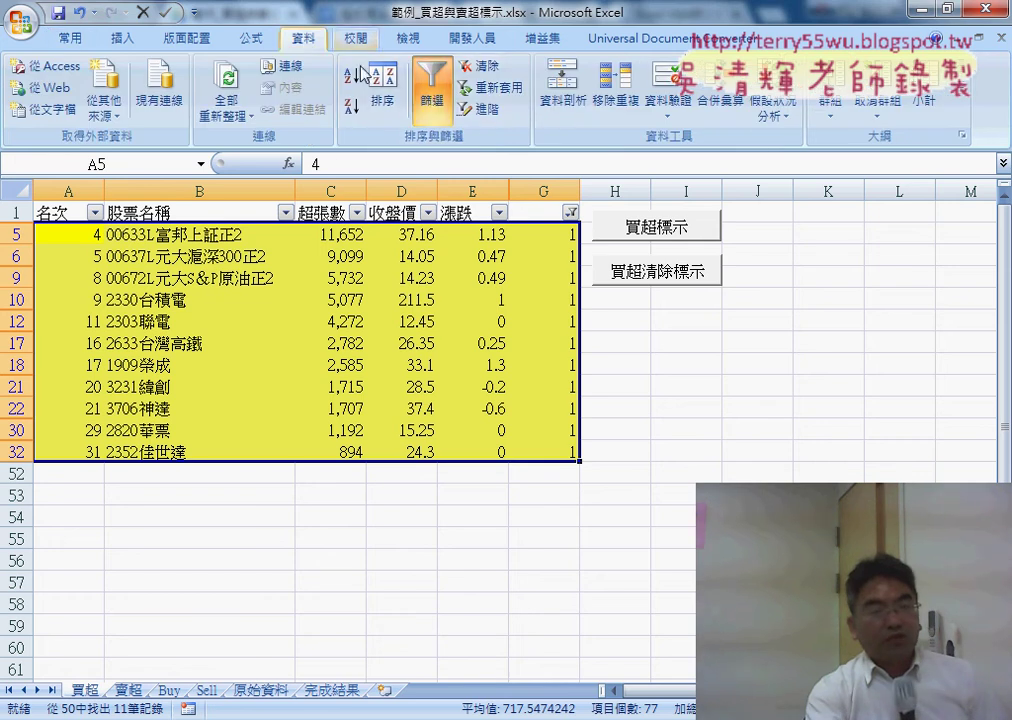
# - Turn off the filter and clear the 0/1 COUNTIF helper values from column G
pyautogui.click(432, 106)
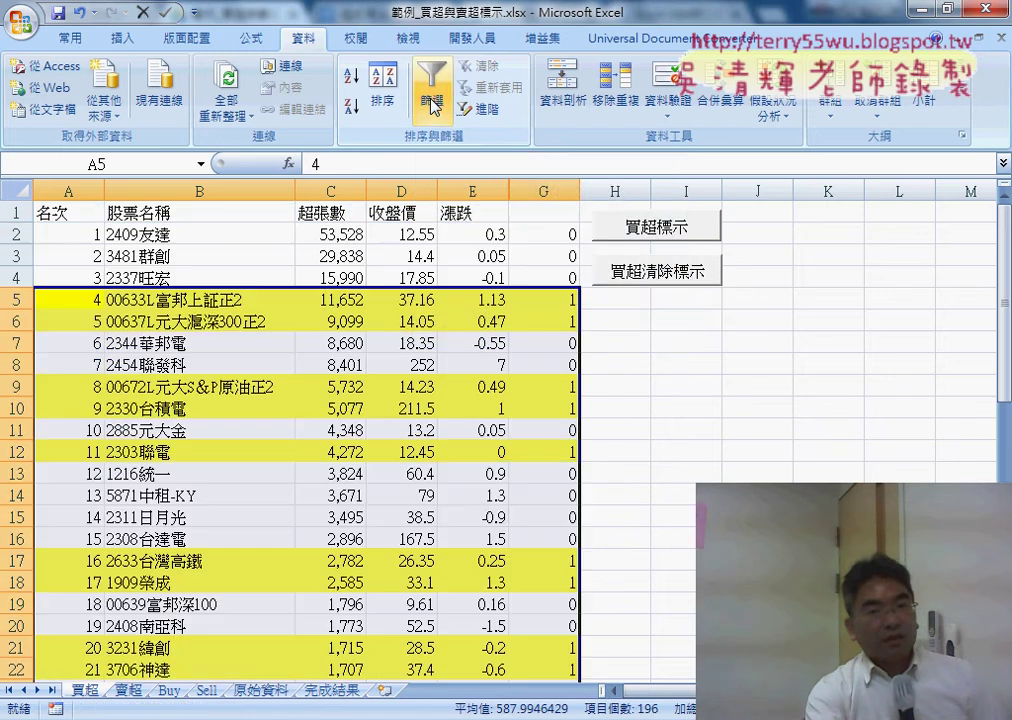
pyautogui.click(201, 238)
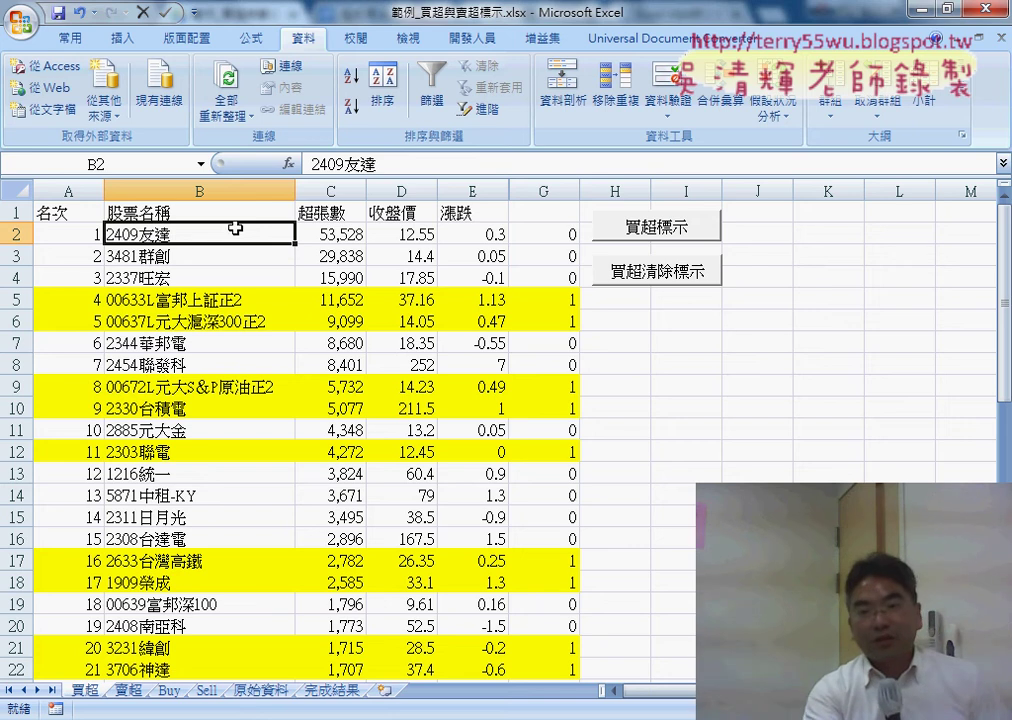
pyautogui.click(543, 190)
pyautogui.rightClick(550, 308)
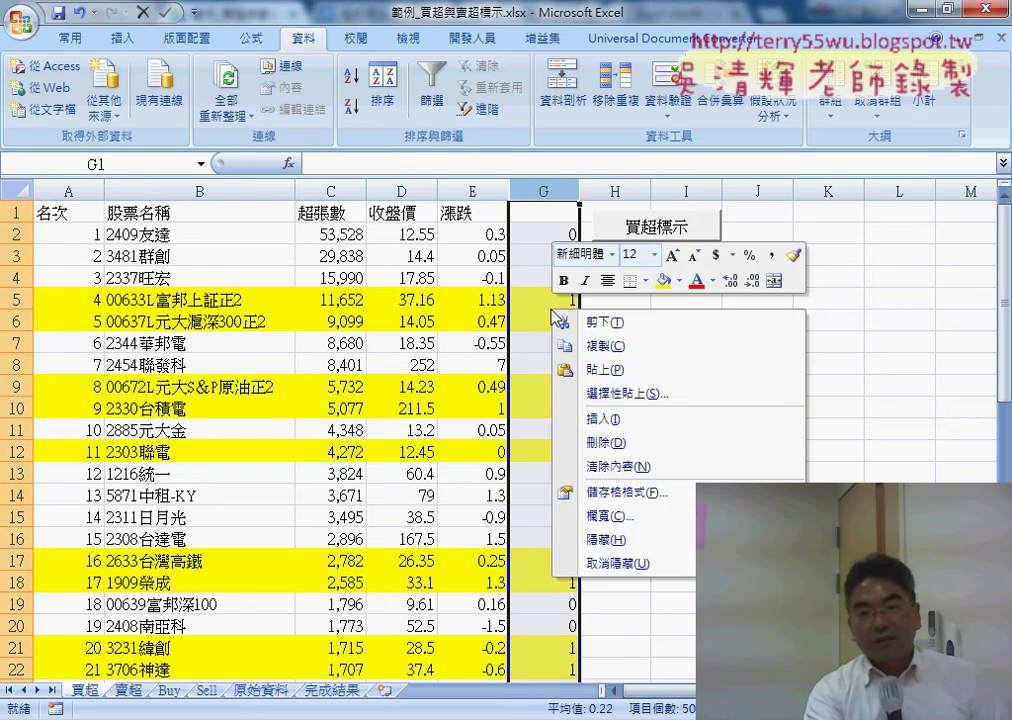
pyautogui.click(670, 444)
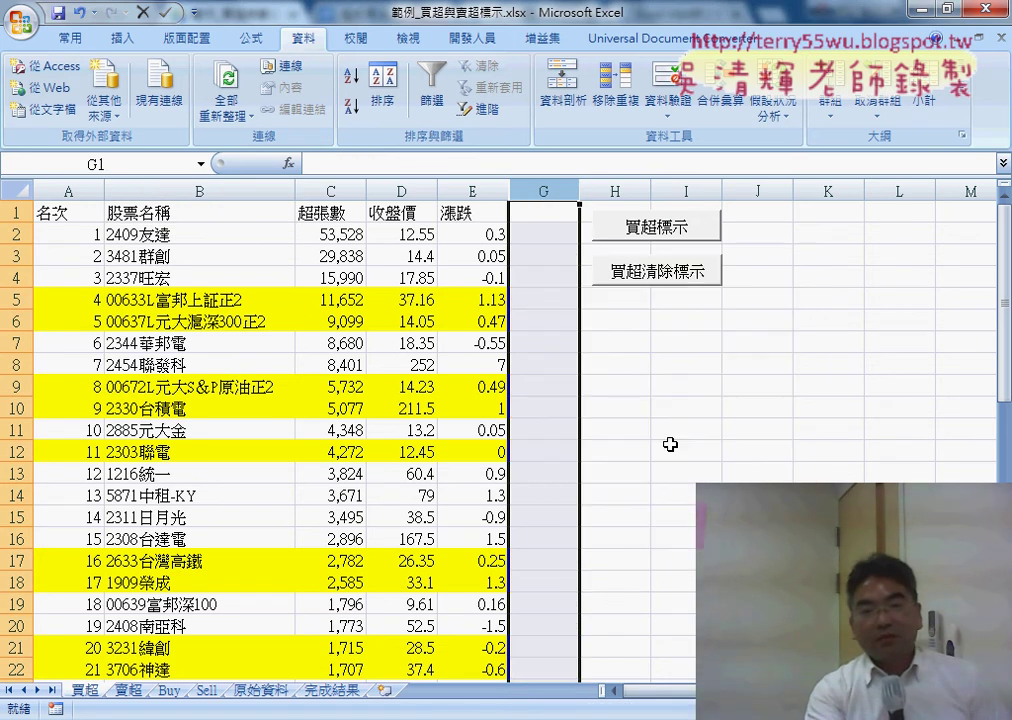
pyautogui.click(670, 444)
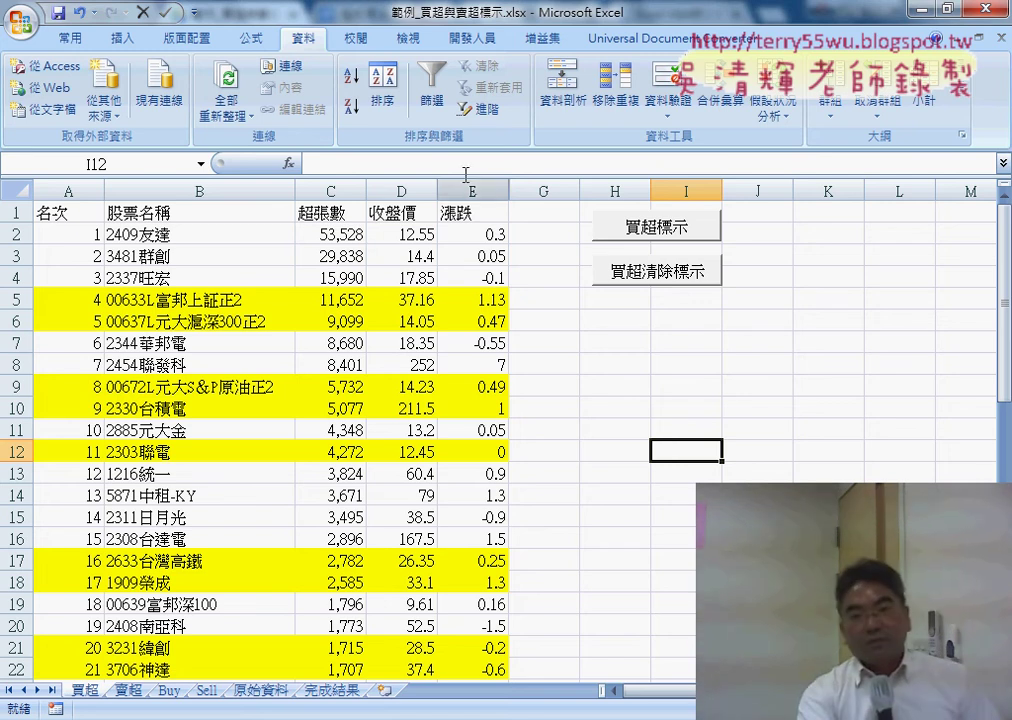
# - Run the 買超清除標示 macro button to clear the yellow highlights
pyautogui.click(658, 282)
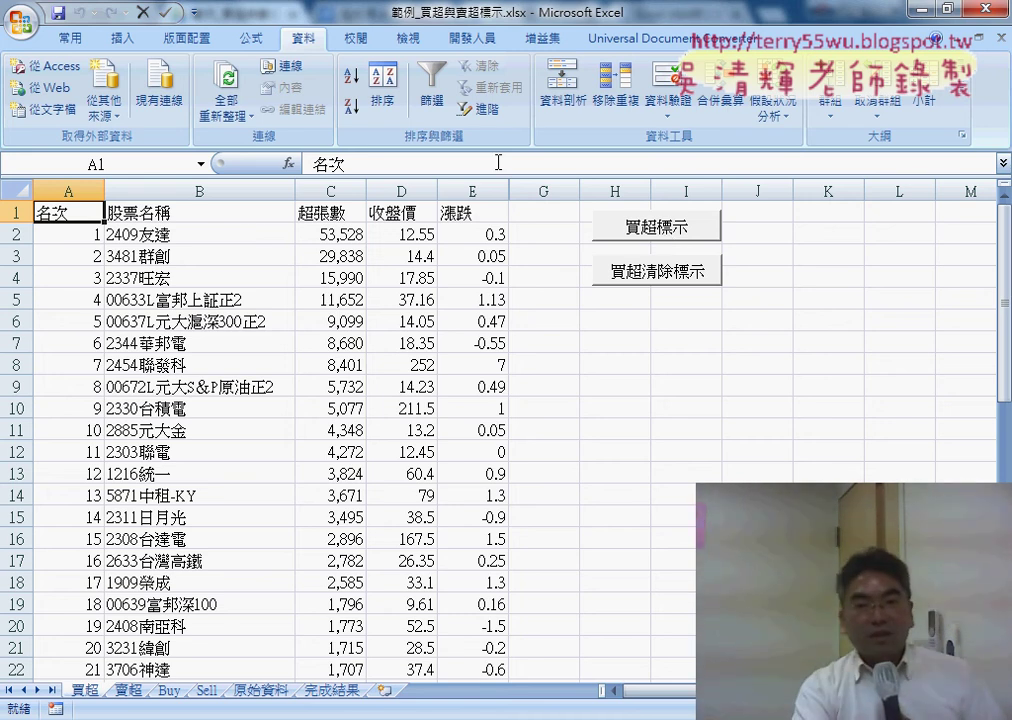
pyautogui.click(494, 44)
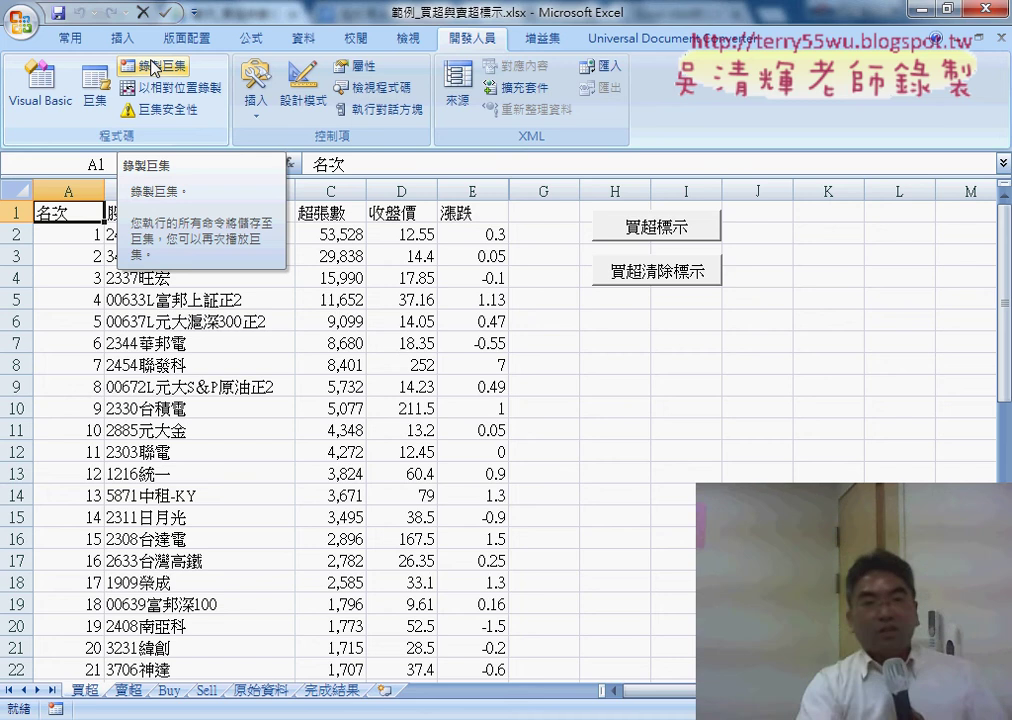
pyautogui.click(256, 95)
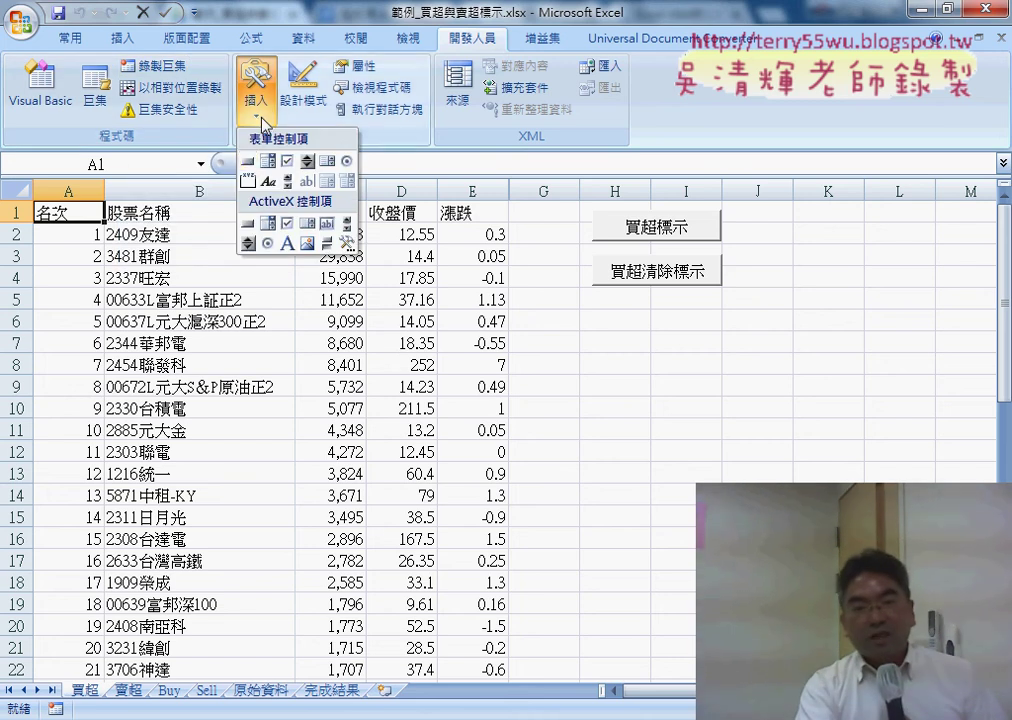
pyautogui.click(659, 330)
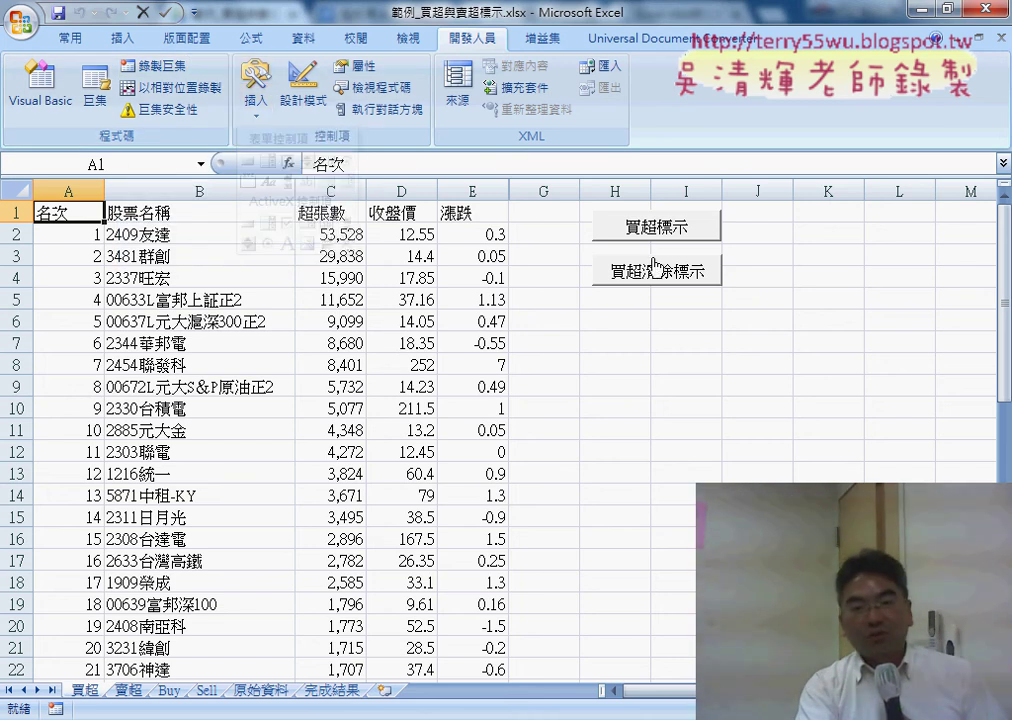
pyautogui.click(655, 230)
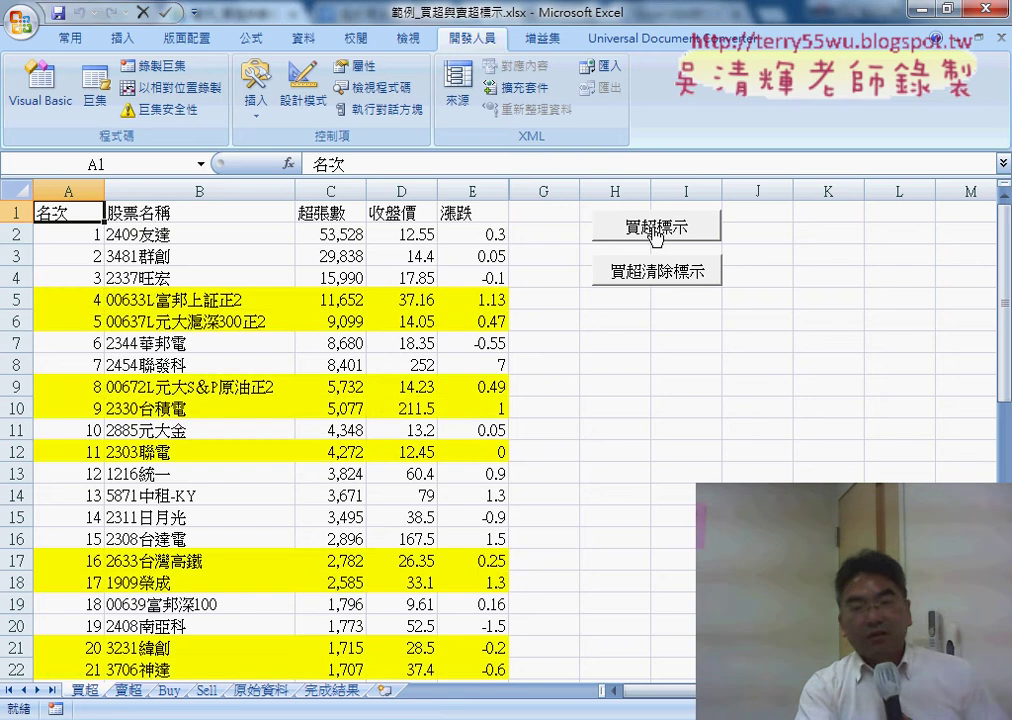
pyautogui.click(655, 271)
pyautogui.click(655, 230)
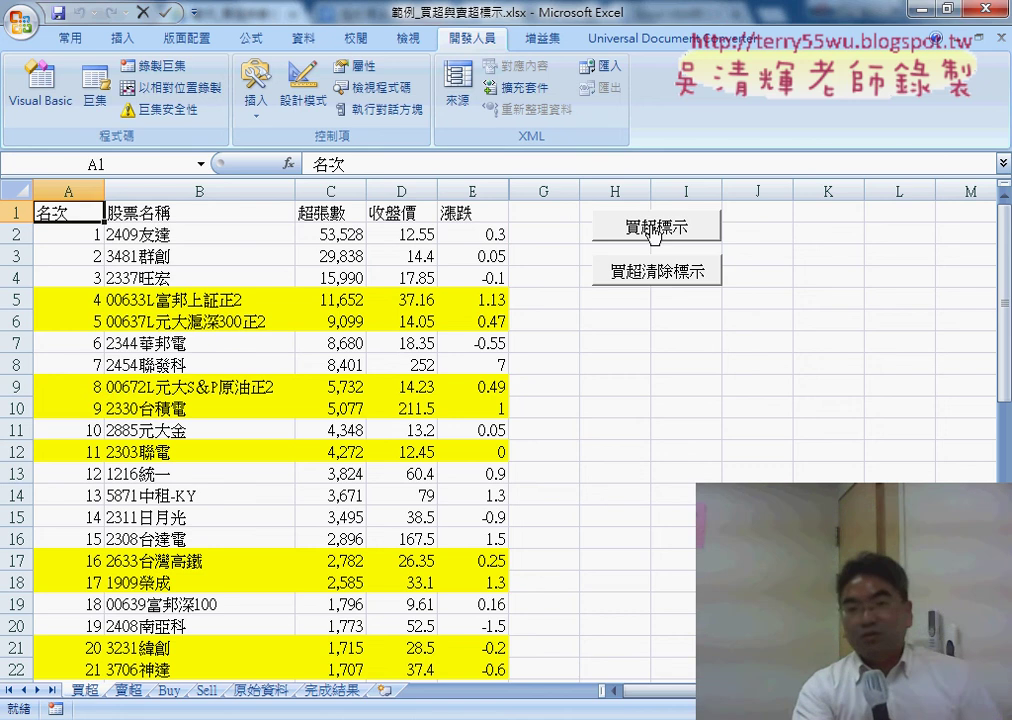
pyautogui.click(668, 236)
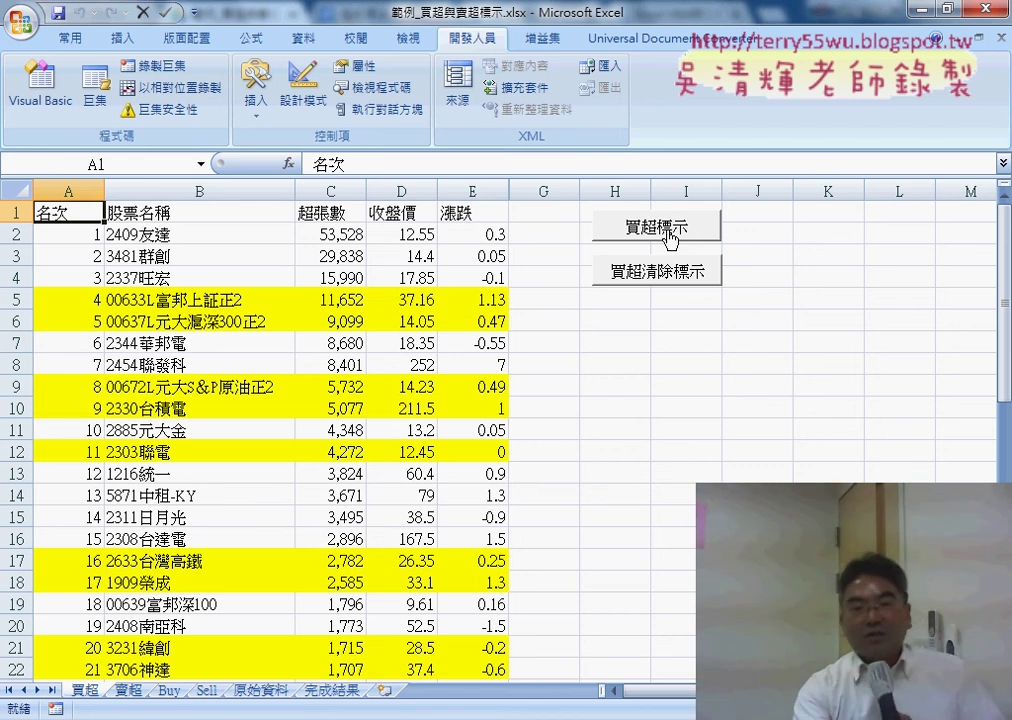
pyautogui.click(645, 272)
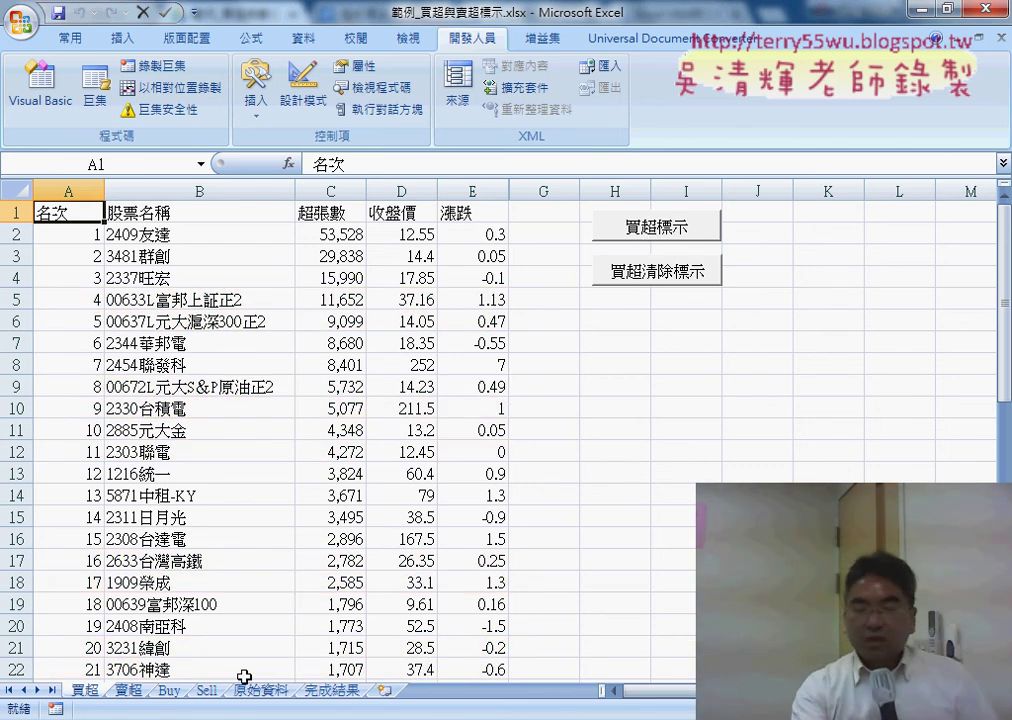
# - Switch to the 賣超 sheet showing stocks with negative 超張數 values
pyautogui.click(127, 691)
pyautogui.click(85, 691)
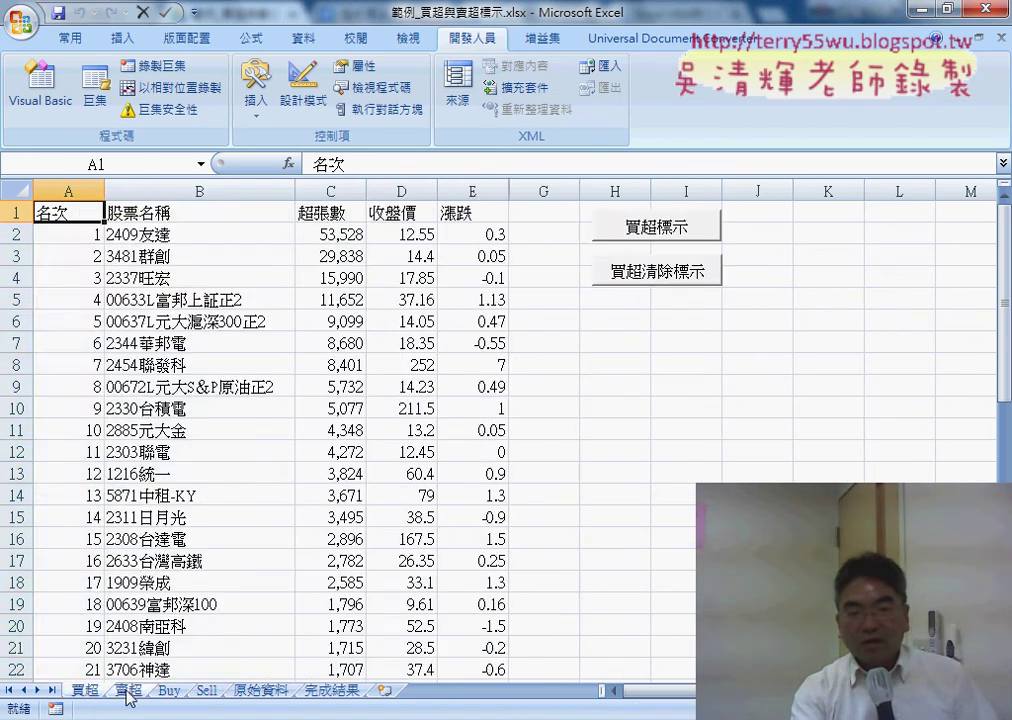
pyautogui.click(127, 691)
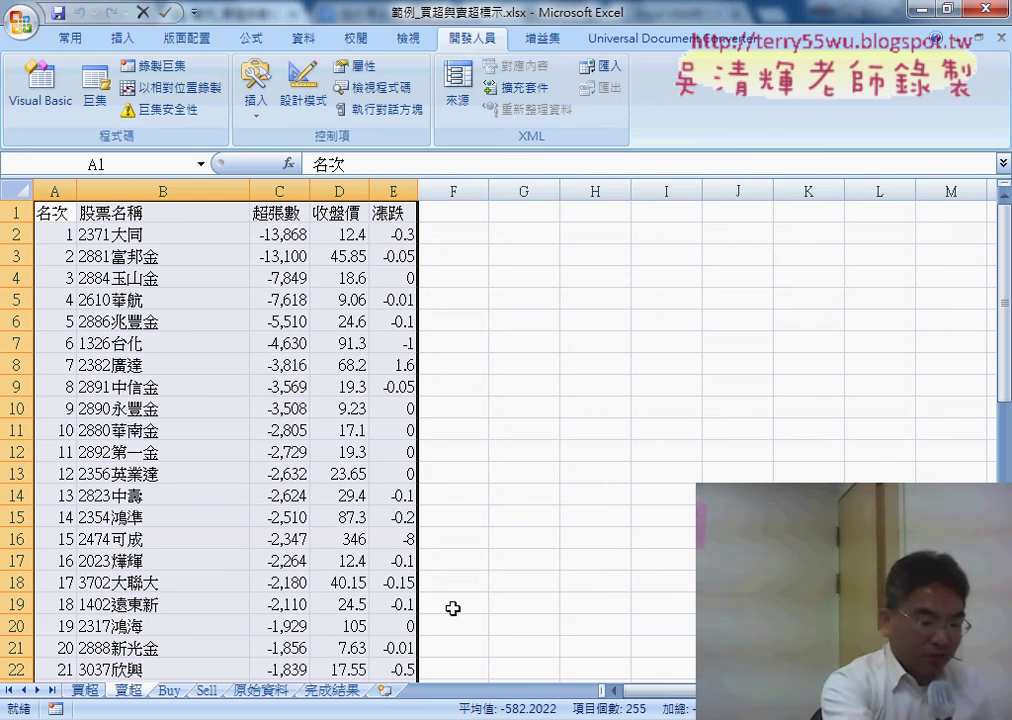